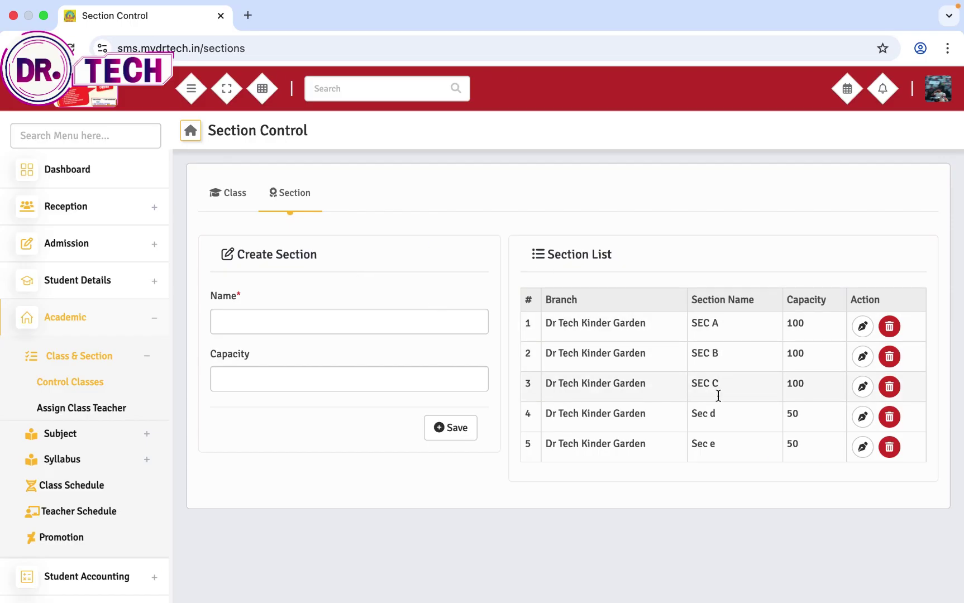
Step: Create and save a section named "sec f" with a capacity of 100
click(365, 329)
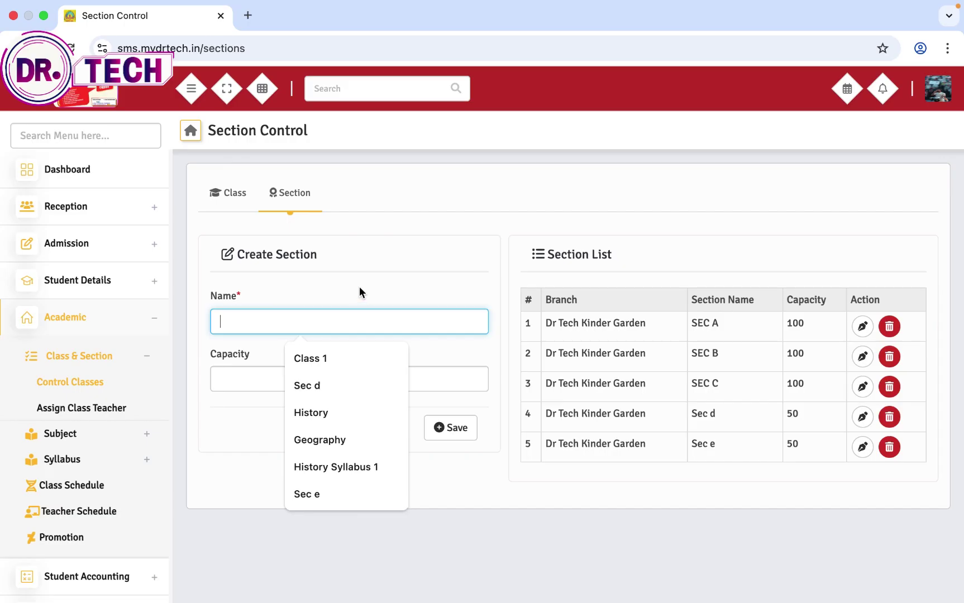
text(sce)
key(BackSpace)
text(ec)
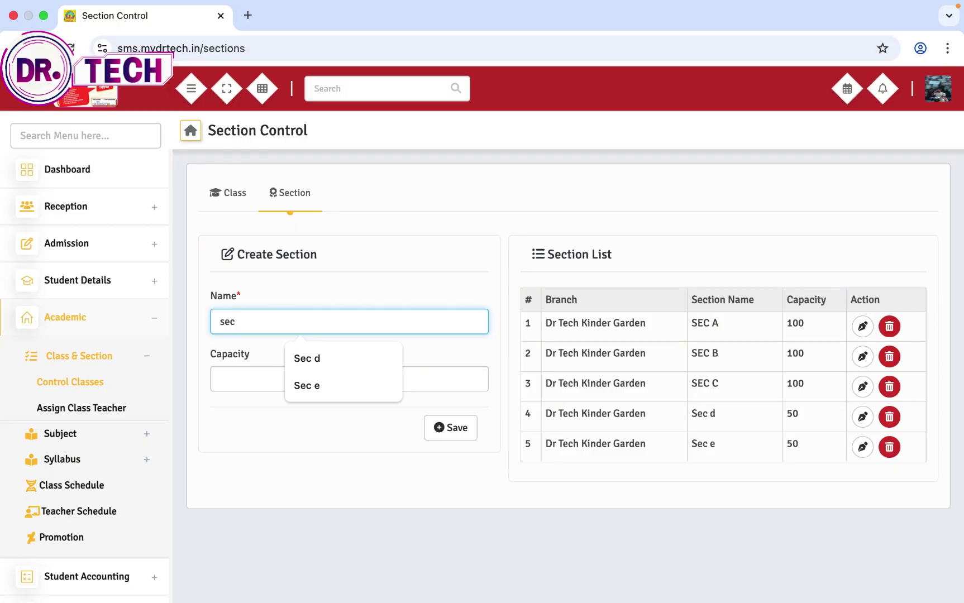
text( f)
click(287, 385)
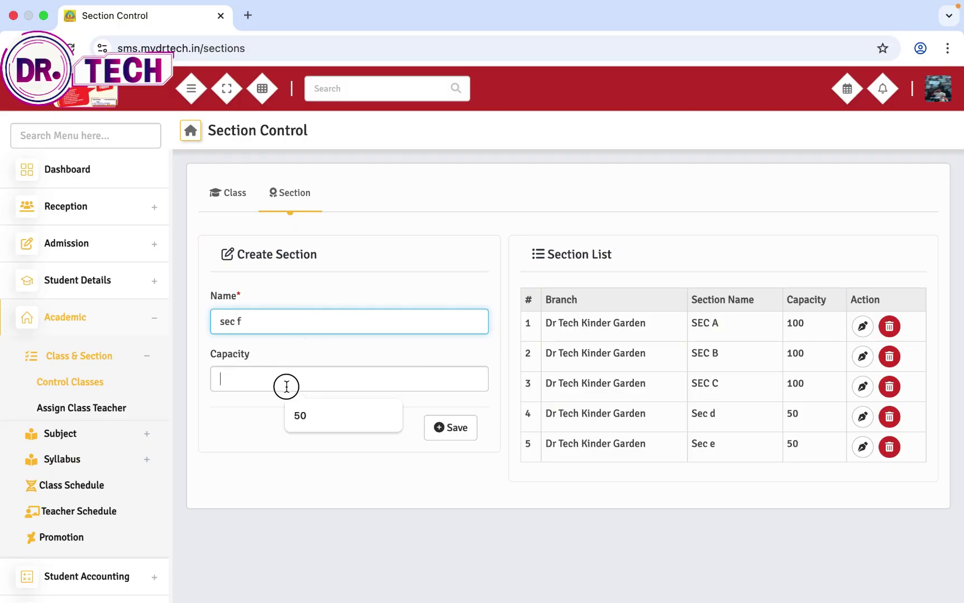
text(100)
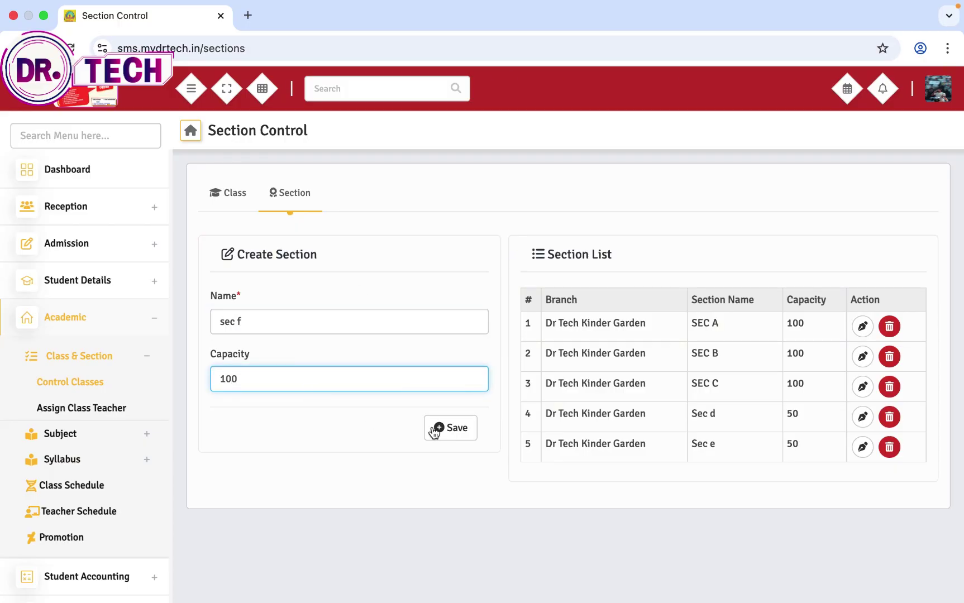
click(436, 429)
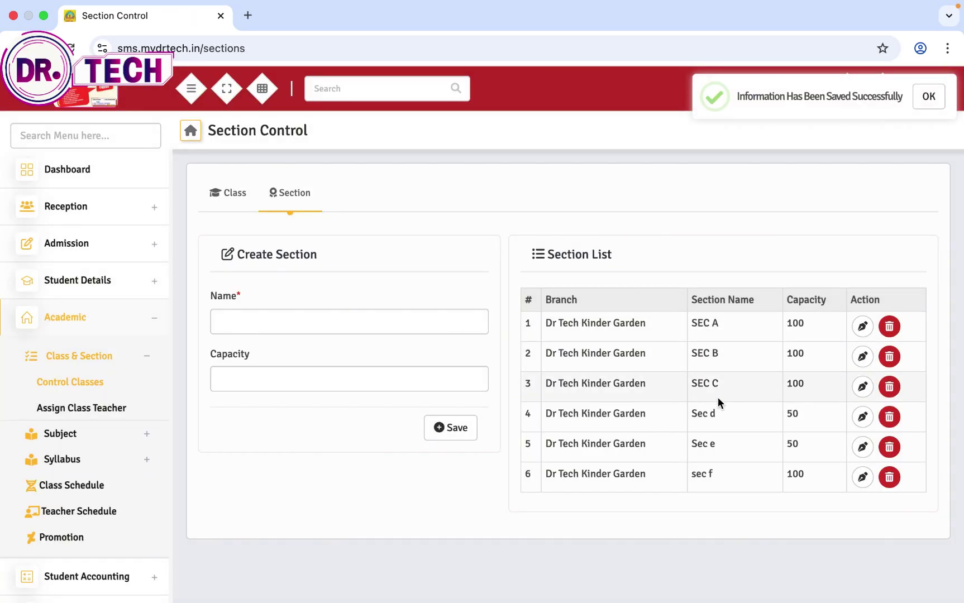
Step: Create and save a class named "Class 2" with class numeric 2 and section SEC A
click(236, 195)
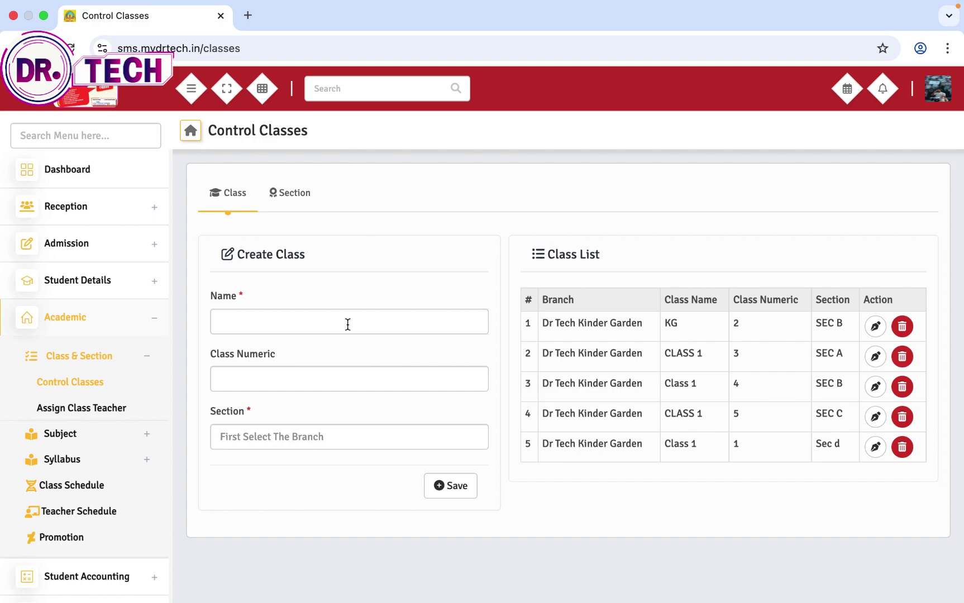
click(346, 322)
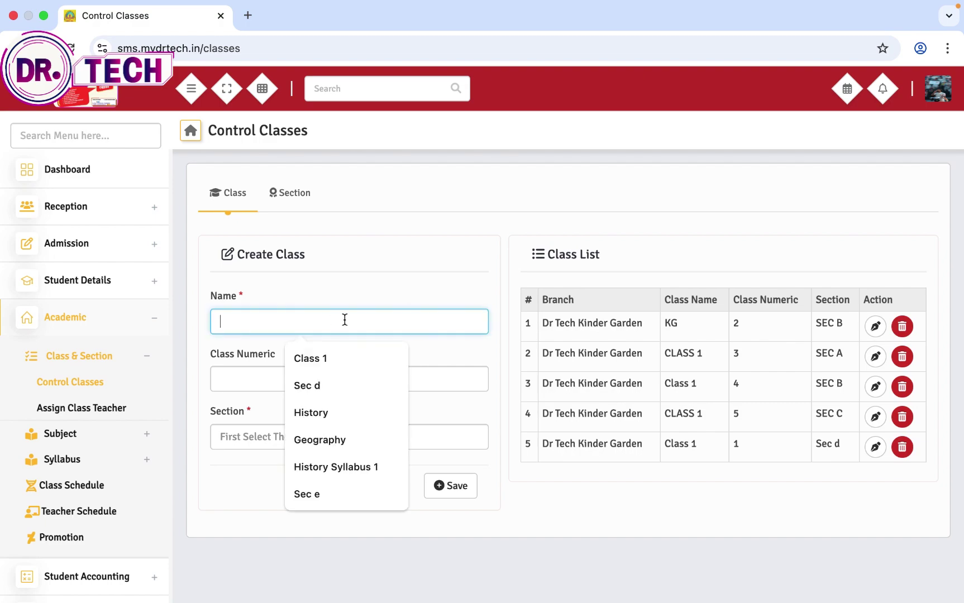
text(C)
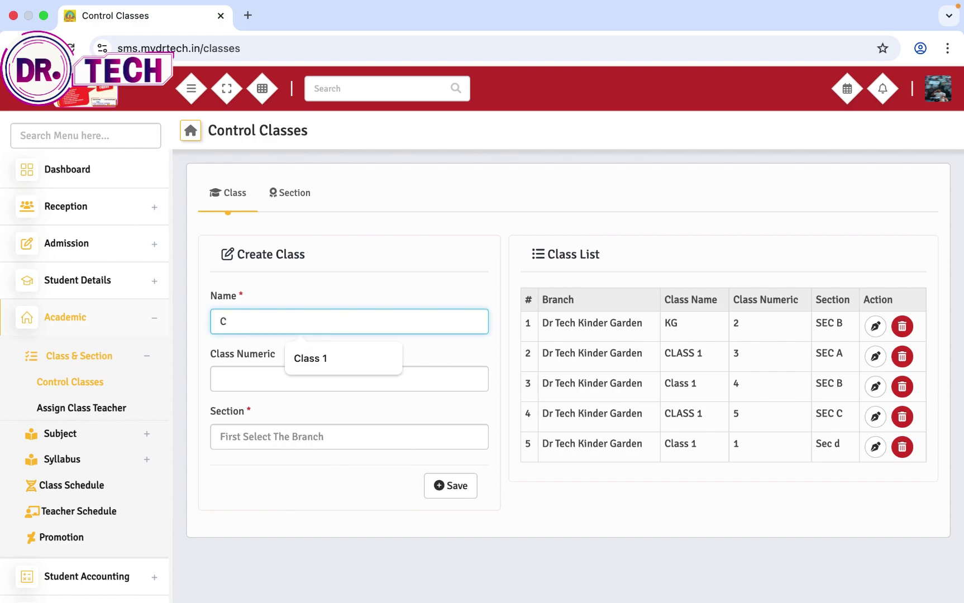
text(lass 2)
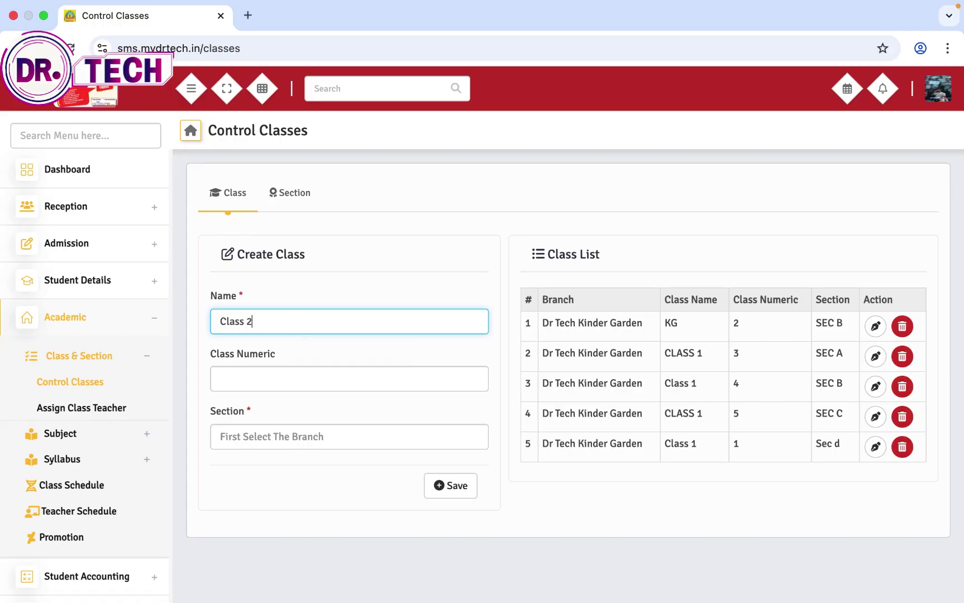
click(282, 369)
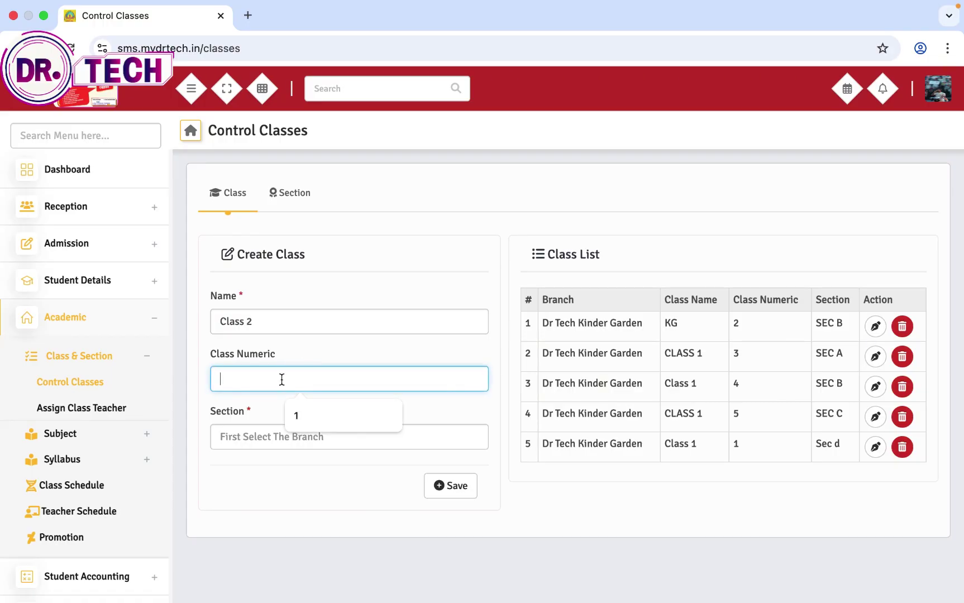
text(2)
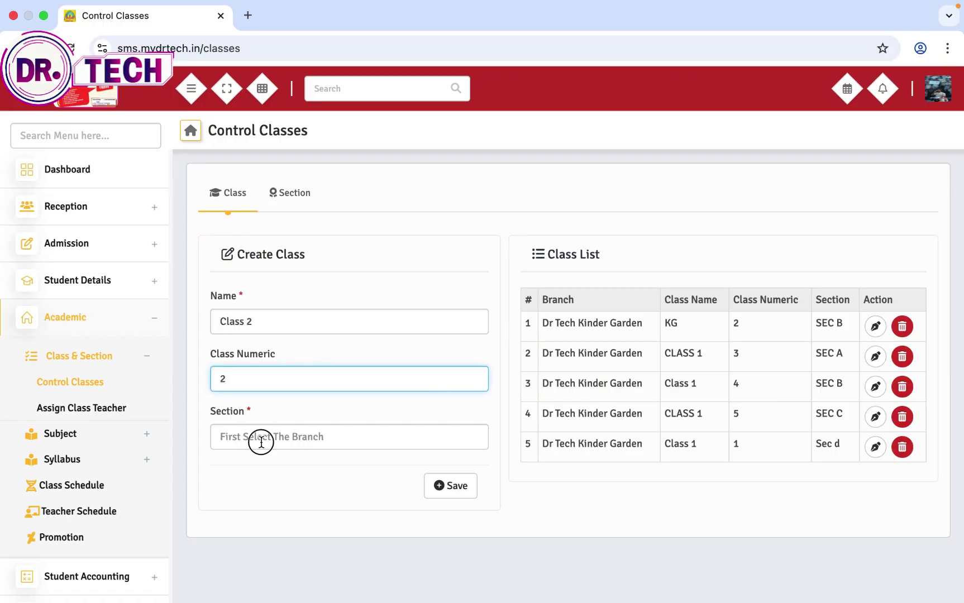
click(261, 442)
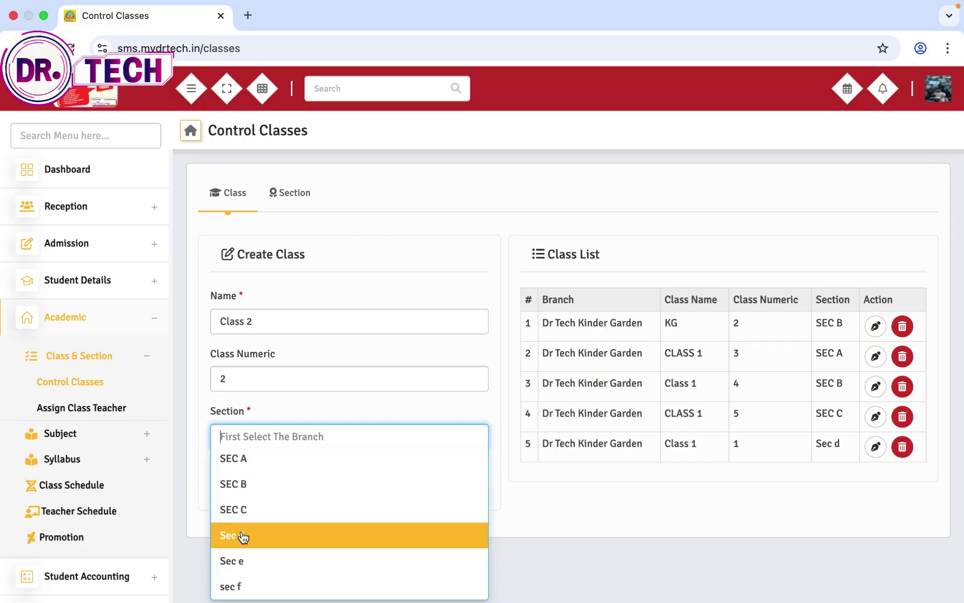
click(258, 462)
click(447, 486)
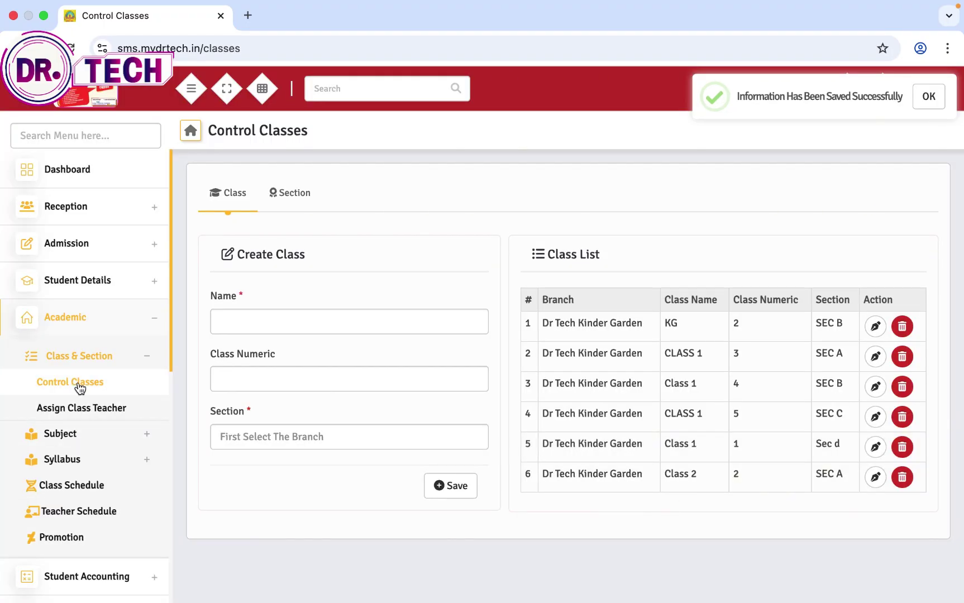
Step: Allocate the second teacher in the list as class teacher of Class 2, section SEC A, and save
click(87, 414)
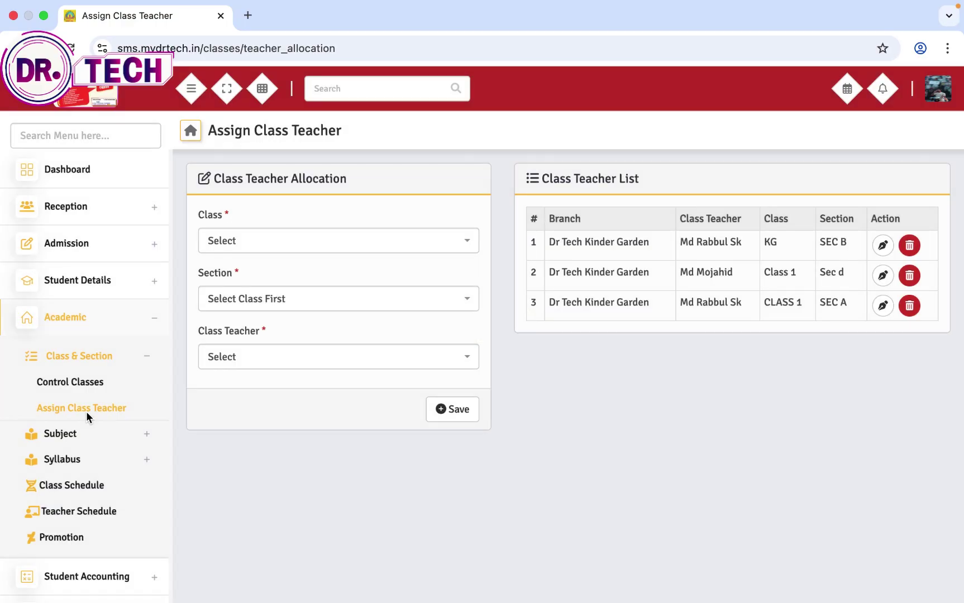
click(250, 239)
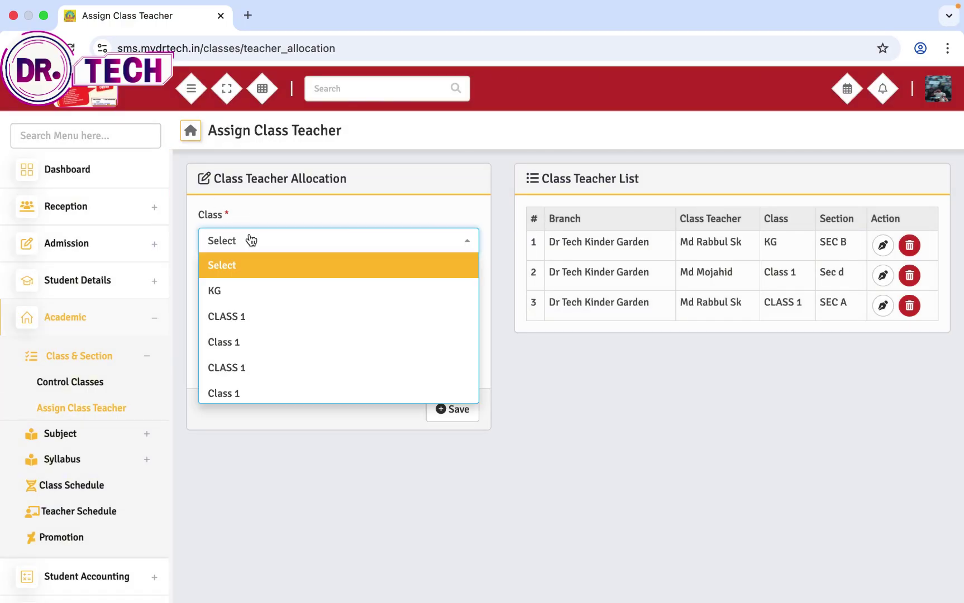
scroll(247, 332, down, 1)
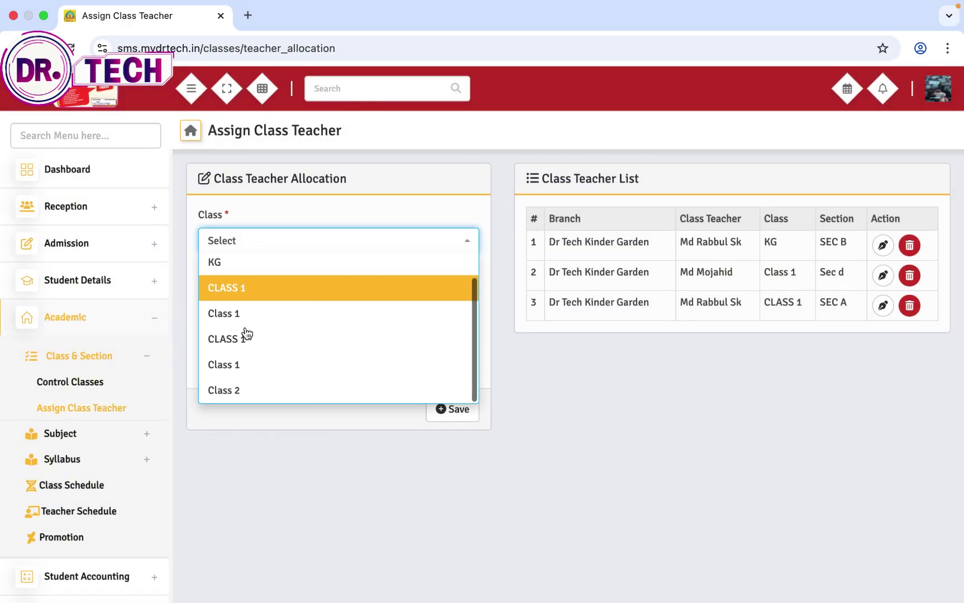
click(256, 389)
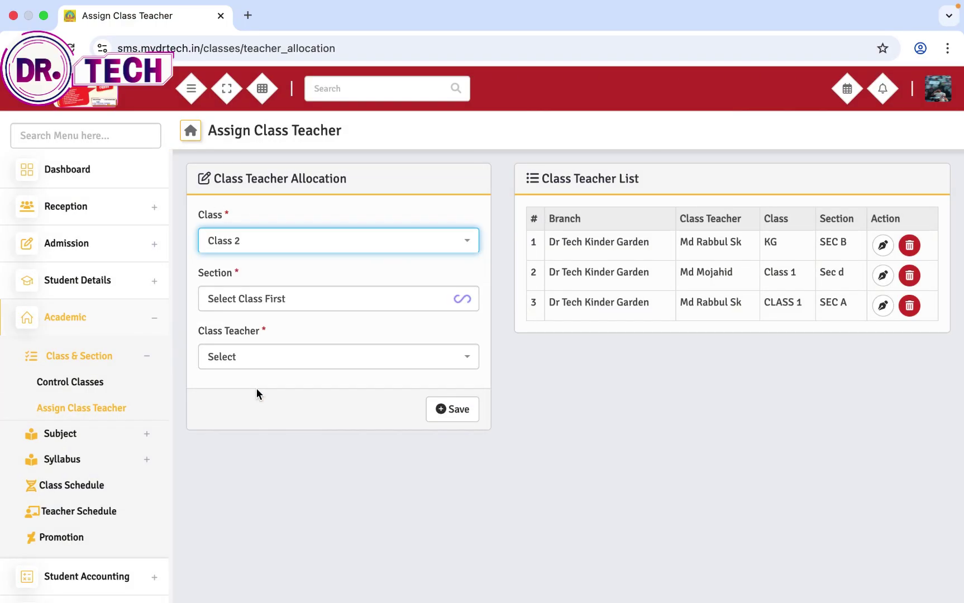
click(266, 302)
click(304, 356)
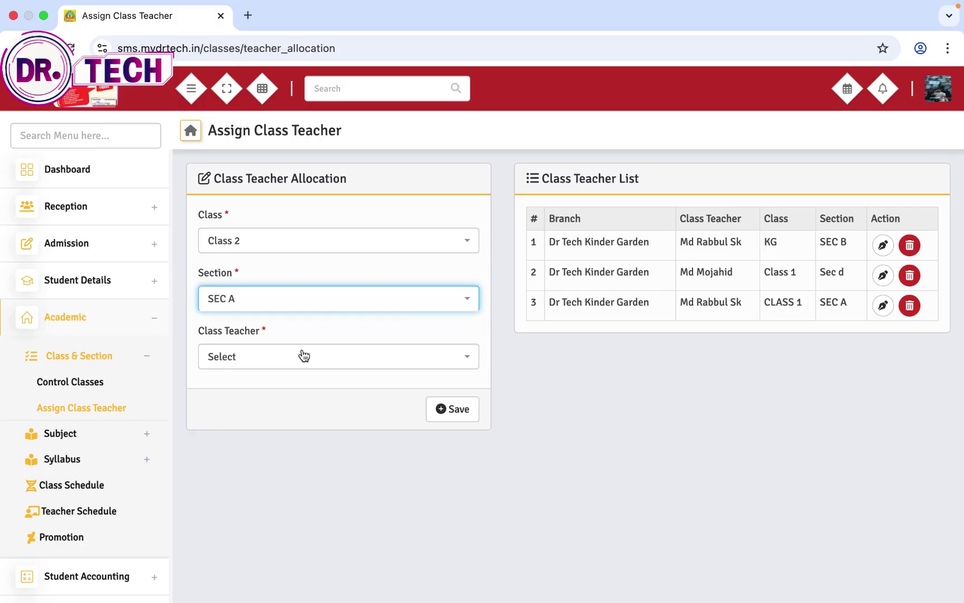
click(303, 363)
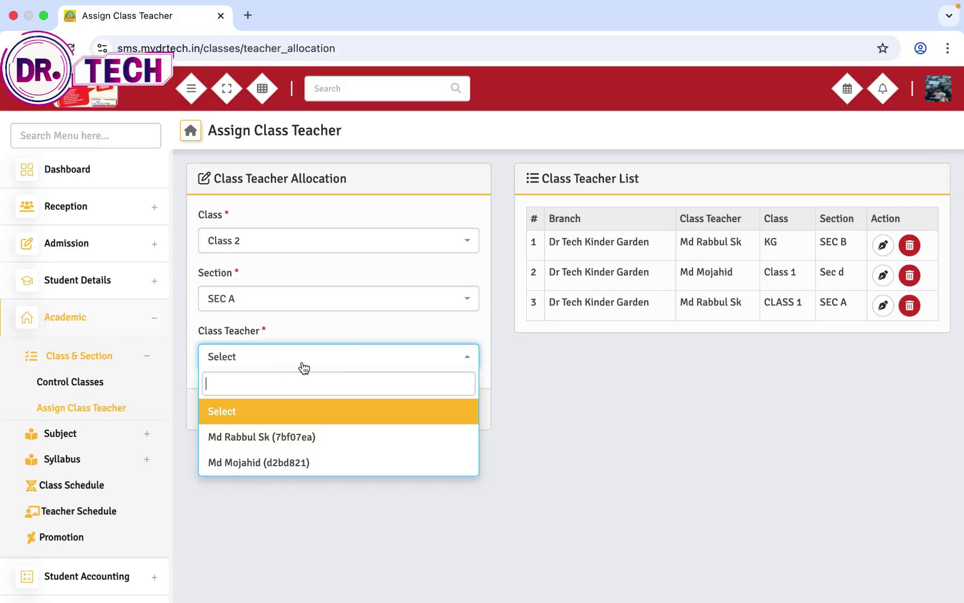
click(278, 455)
click(448, 413)
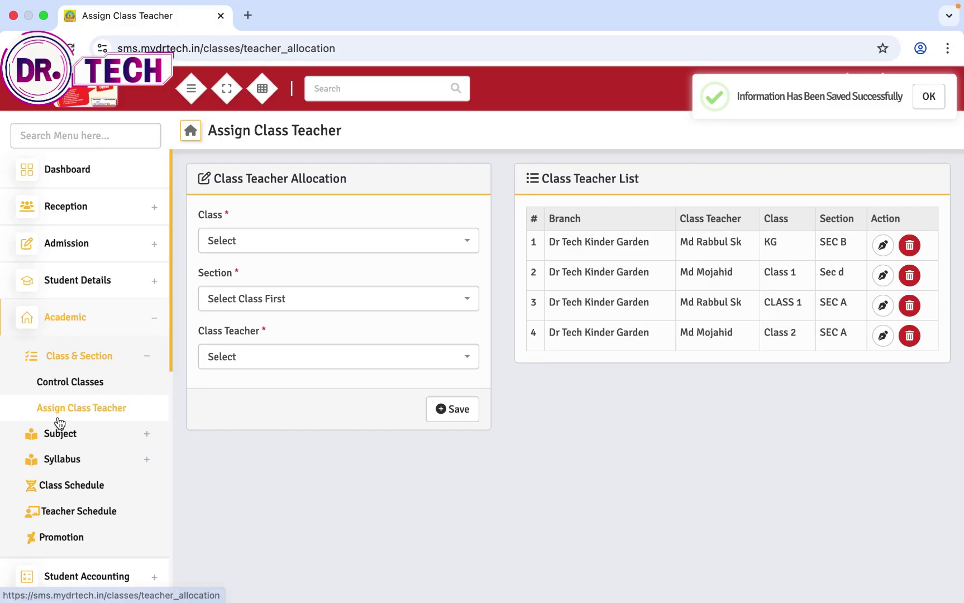
Step: Create and save the subject "Life science" with code "Sci", the suggested teacher's name as subject author, and type Theory
click(124, 435)
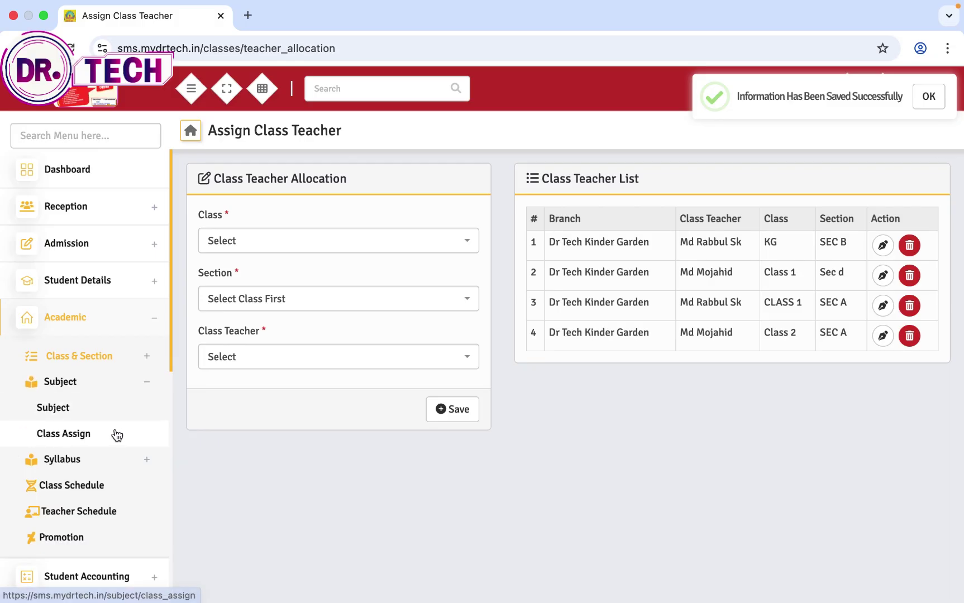
click(66, 411)
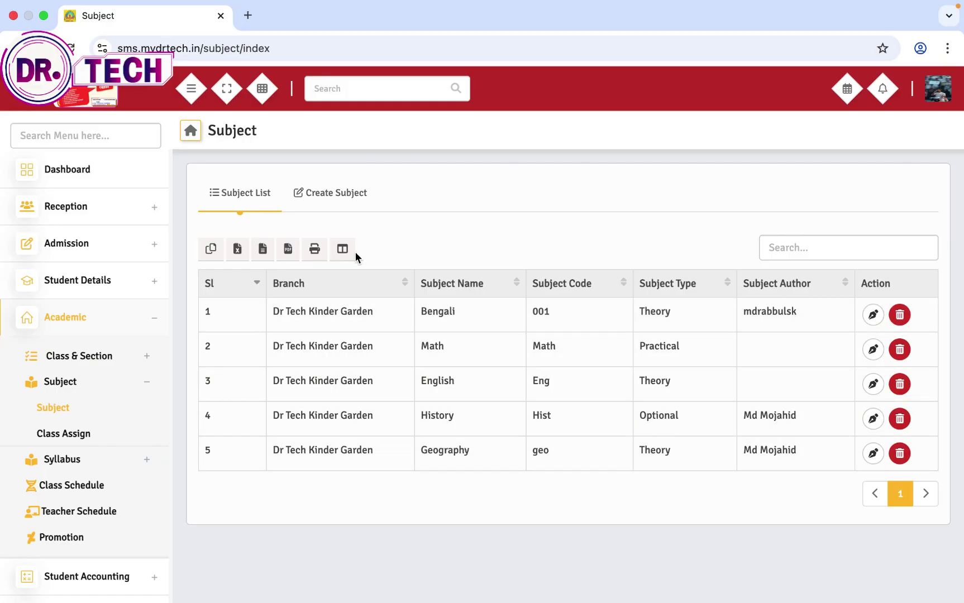
click(318, 196)
click(425, 253)
text(Life science)
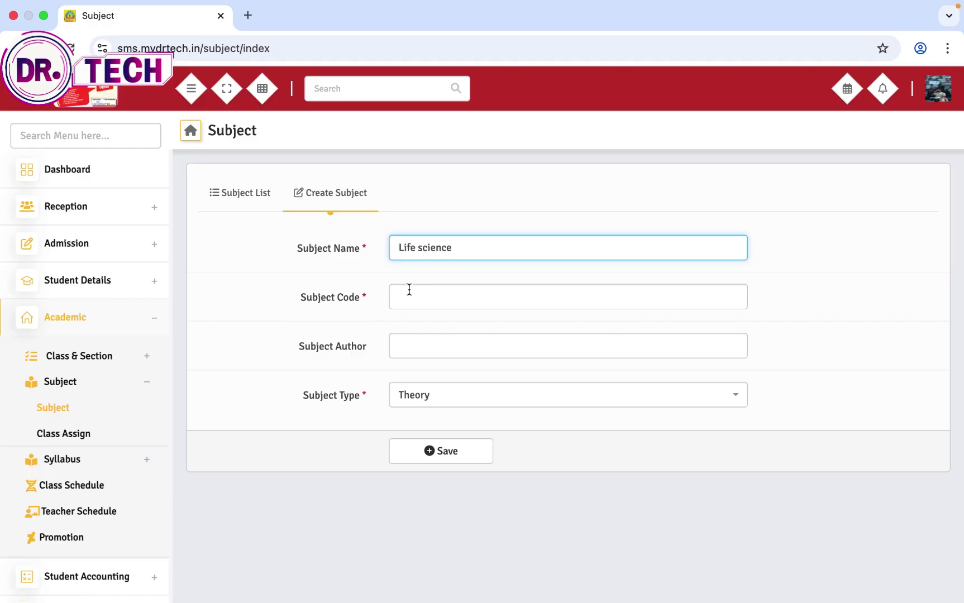
click(411, 295)
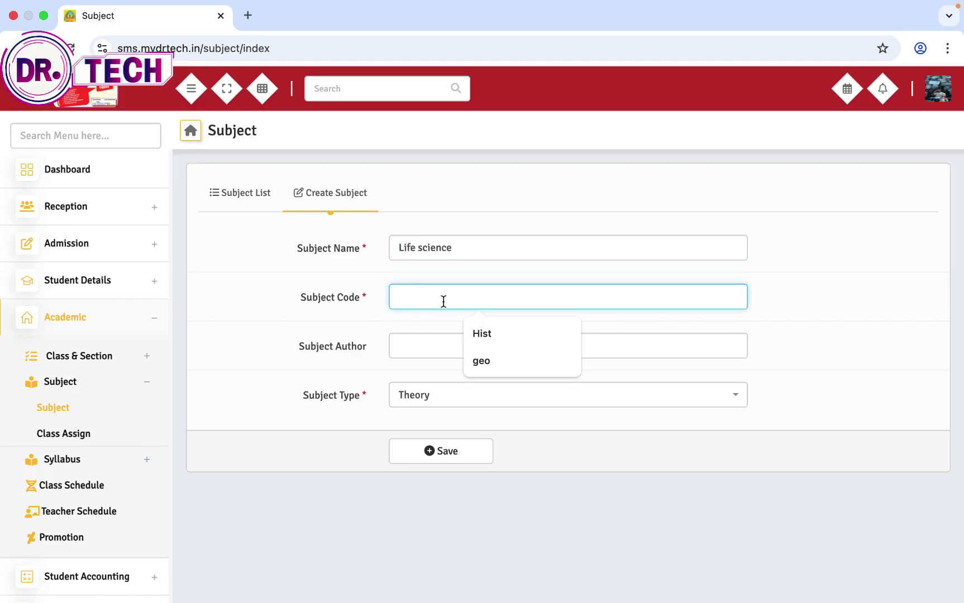
text(Sc)
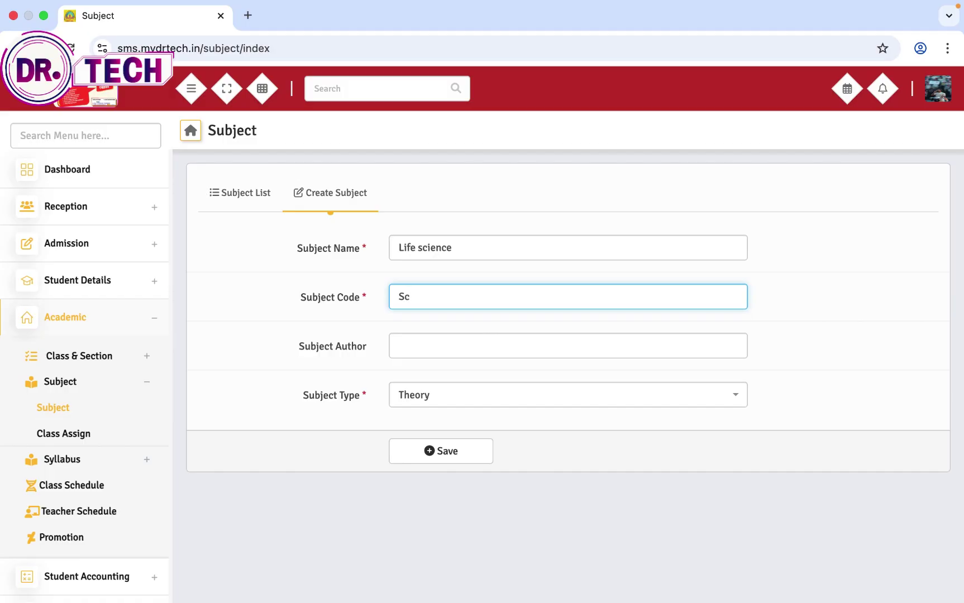
click(467, 342)
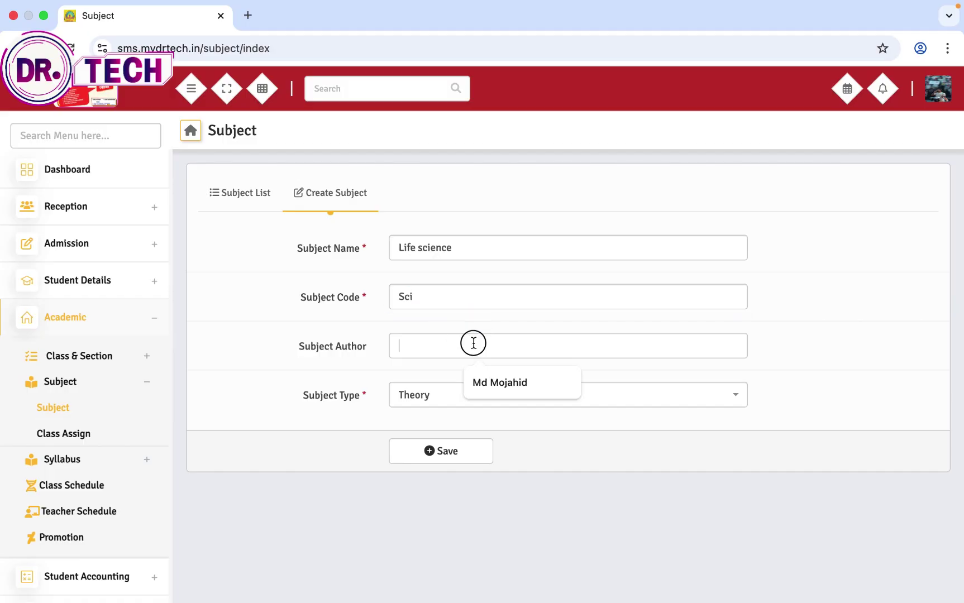
click(494, 382)
click(459, 401)
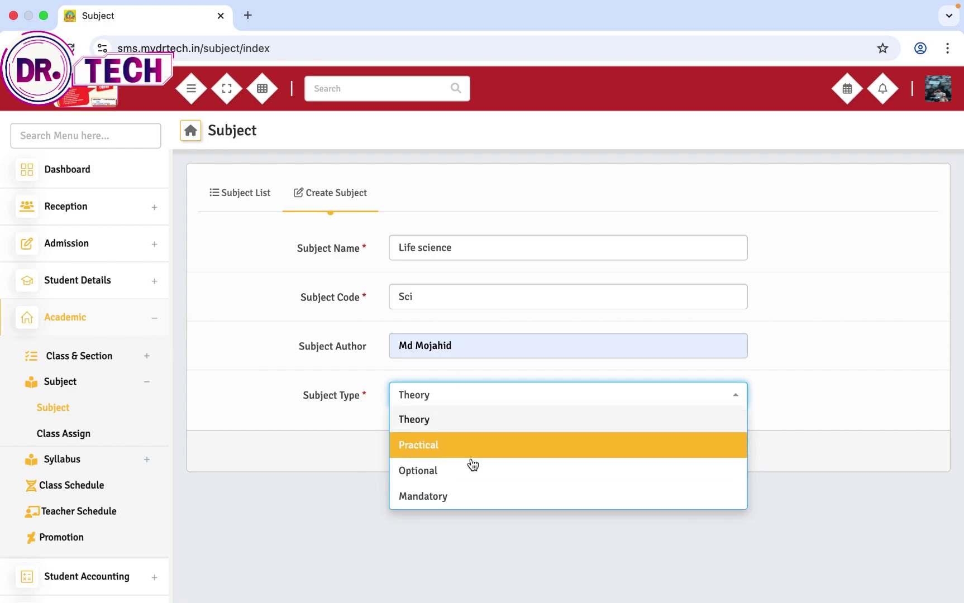
click(463, 428)
click(439, 463)
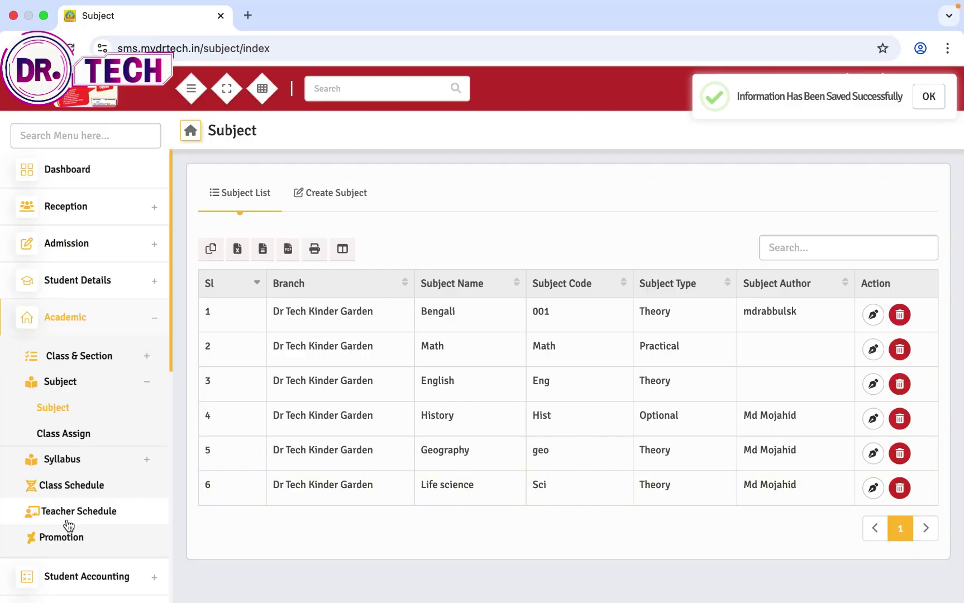
Step: Start a new subject-to-class assignment for Class 2, section SEC A
scroll(88, 511, down, 2)
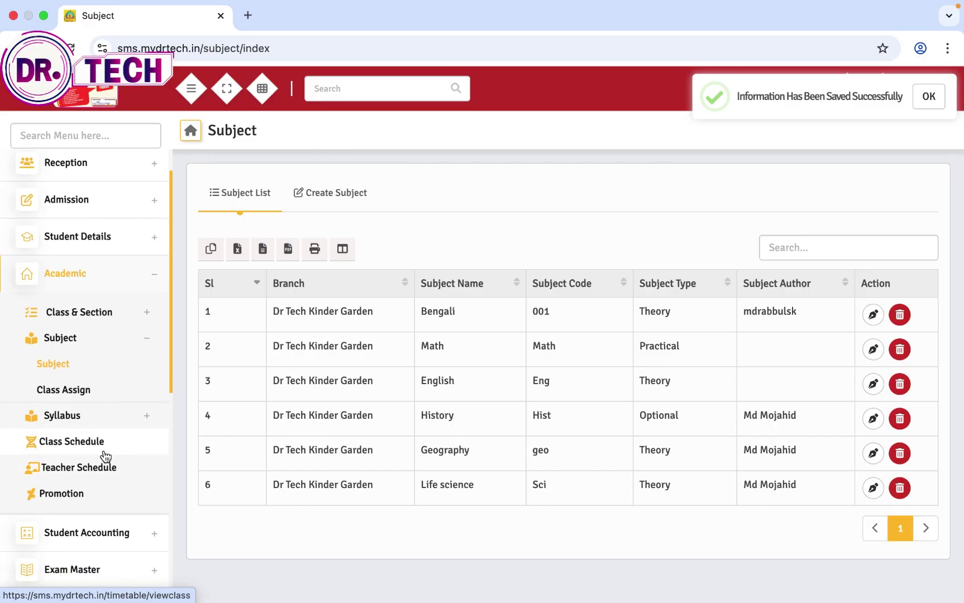
click(86, 393)
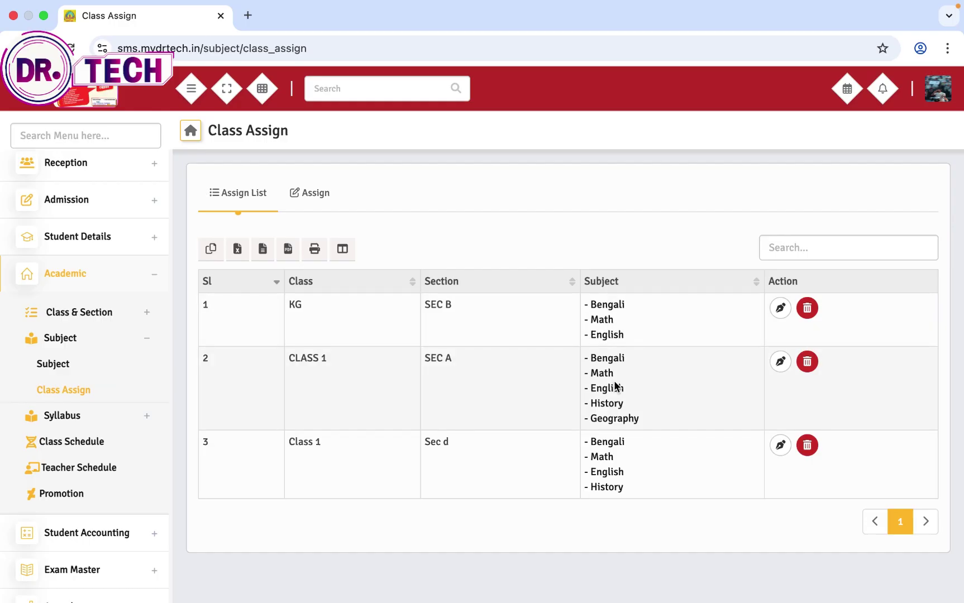
click(313, 193)
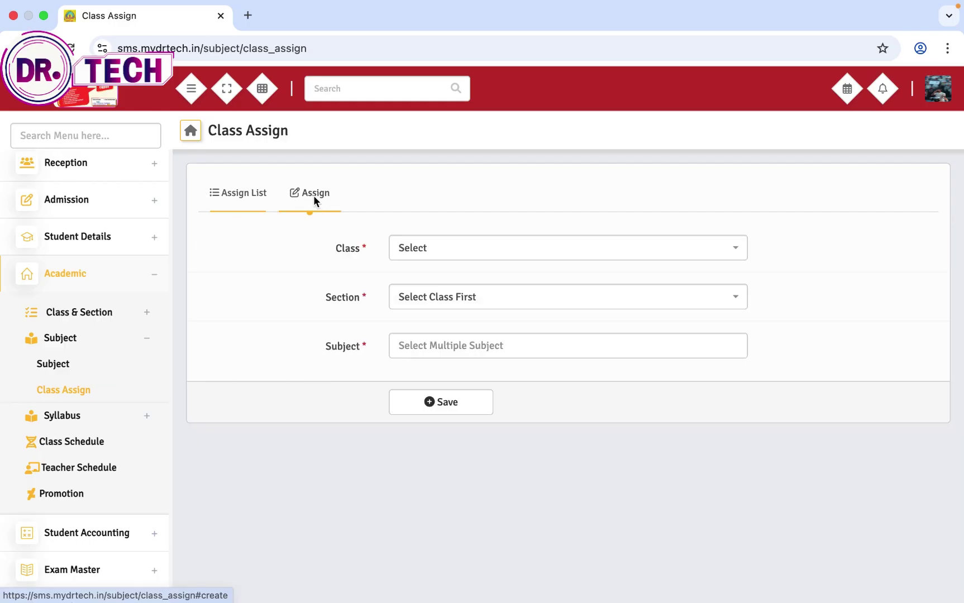
click(426, 258)
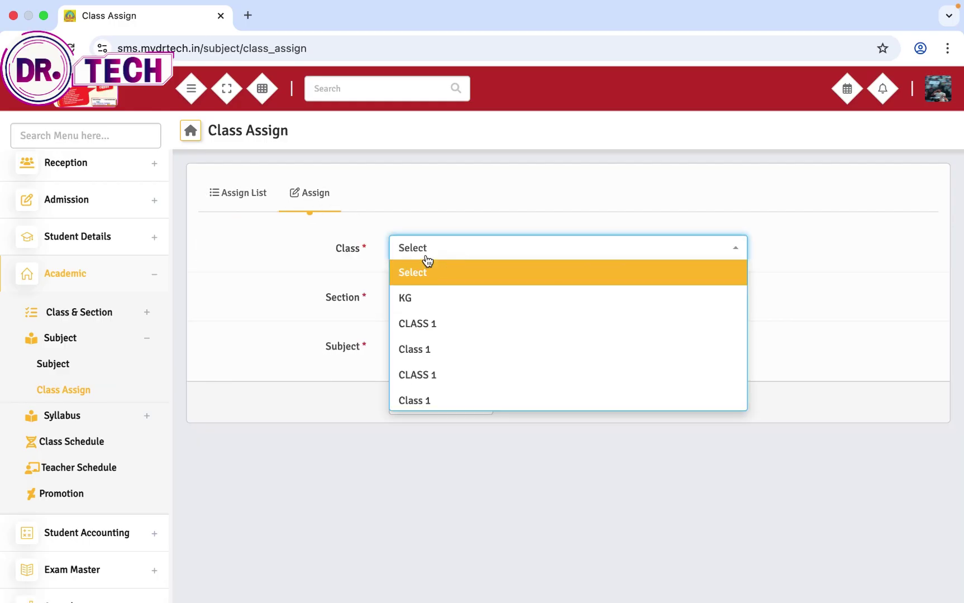
scroll(419, 398, down, 1)
click(419, 396)
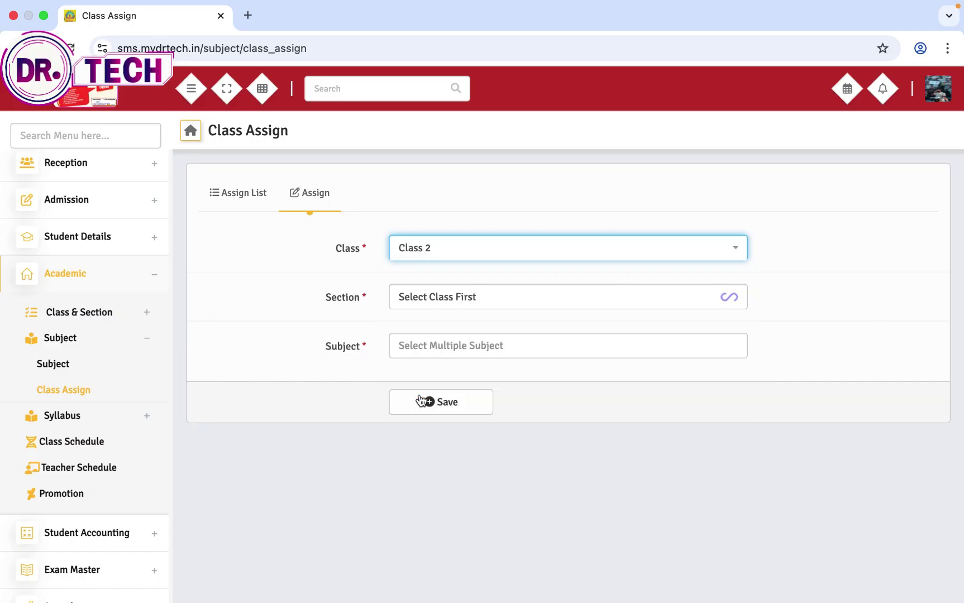
click(452, 298)
click(442, 349)
Step: Assign Bengali, Math, English, History, Geography and Life science as subjects of the class and save the assignment
click(453, 345)
click(435, 375)
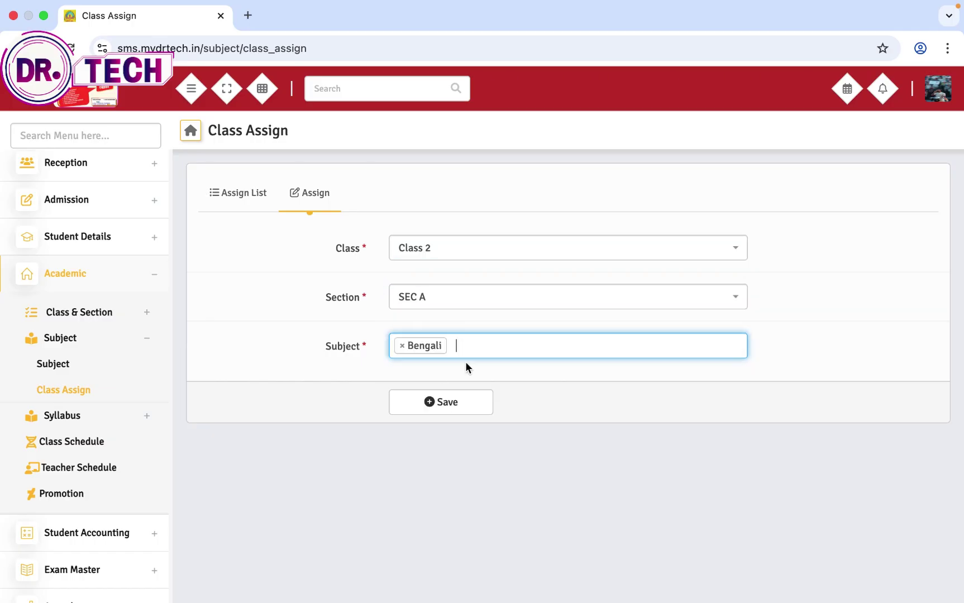
click(486, 346)
click(453, 396)
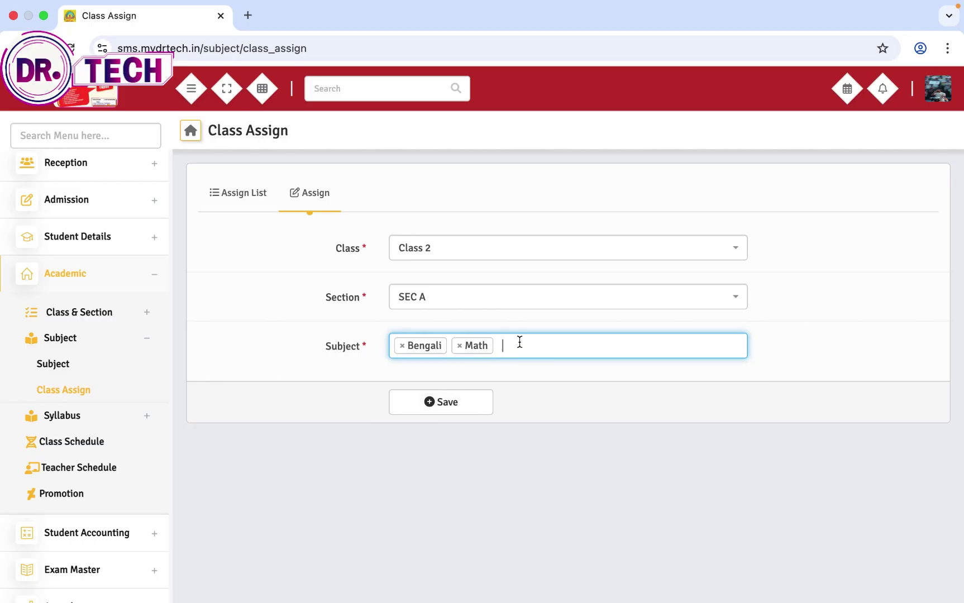
click(519, 341)
click(442, 420)
click(577, 345)
click(471, 441)
click(631, 335)
click(499, 472)
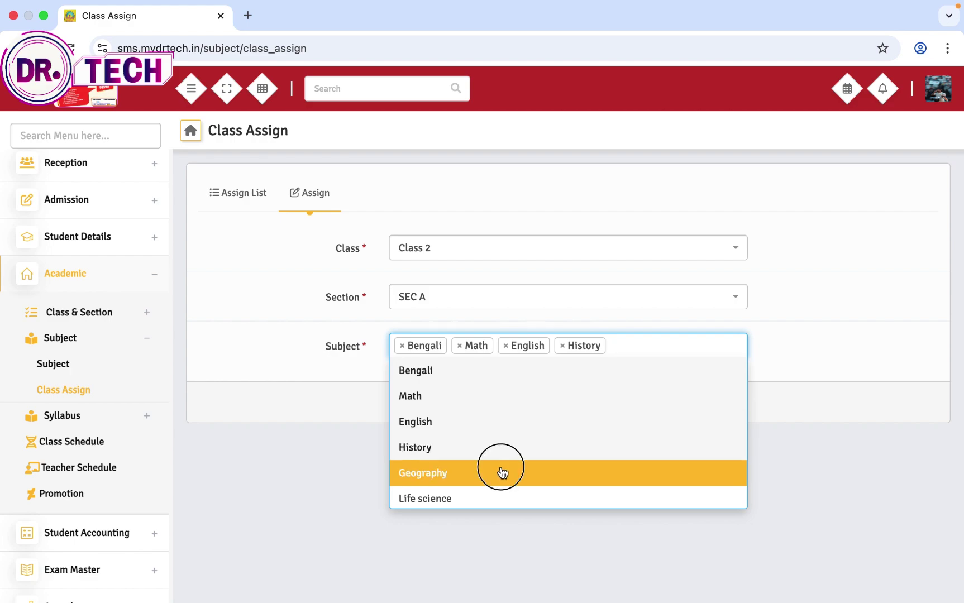
click(707, 344)
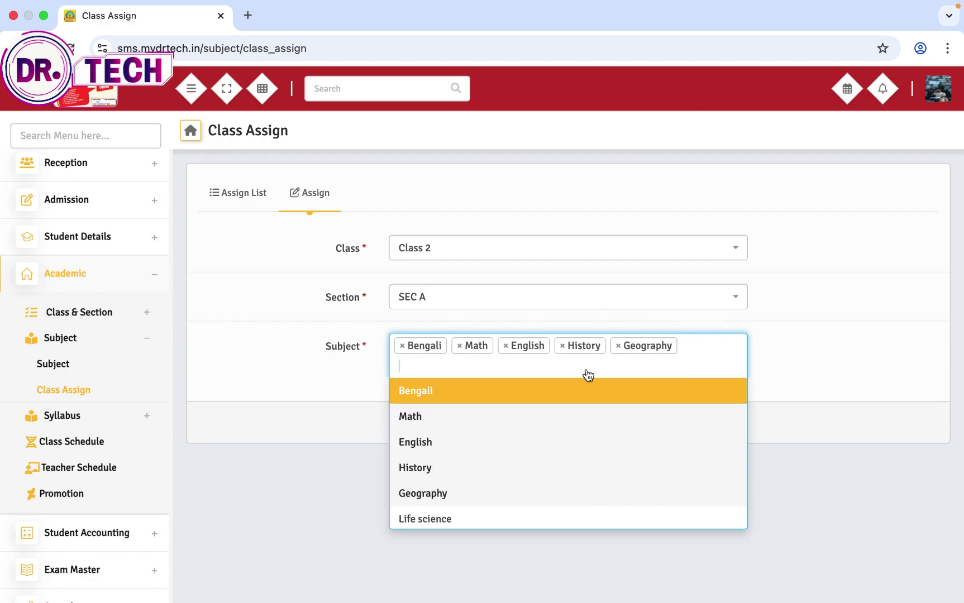
click(405, 516)
click(430, 430)
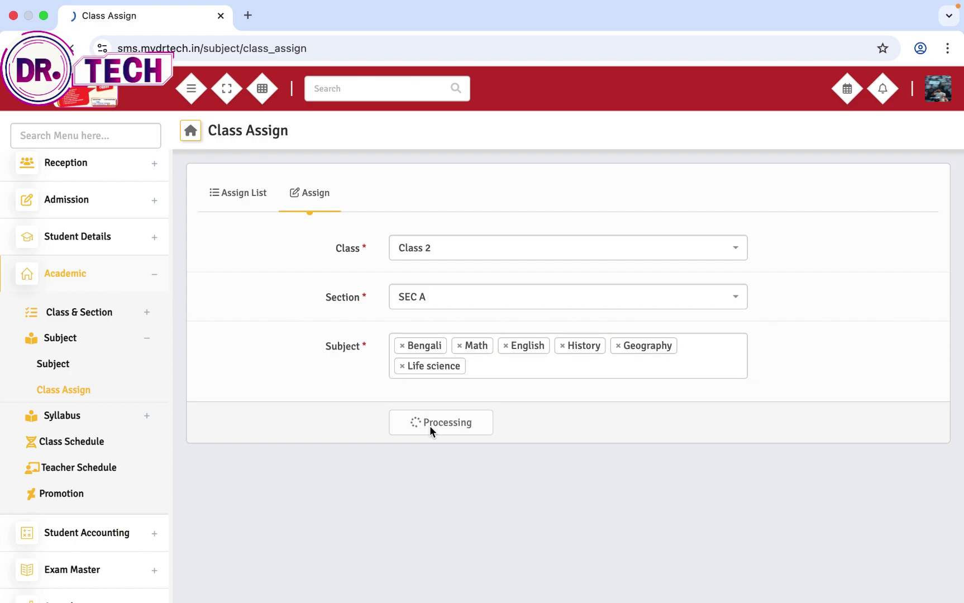
scroll(429, 430, down, 2)
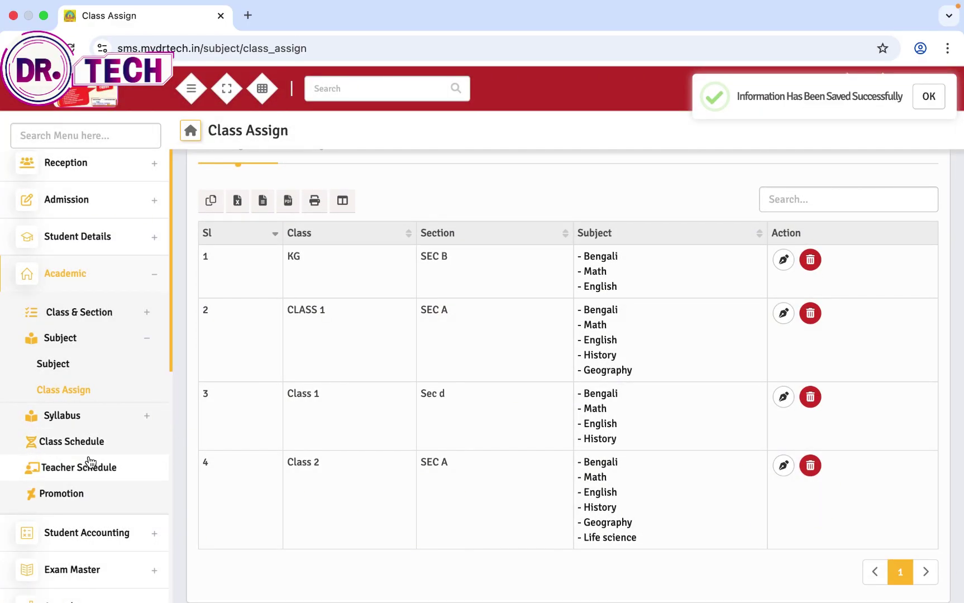
Step: Start adding a class schedule for Class 2, section SEC A, on Monday
click(71, 451)
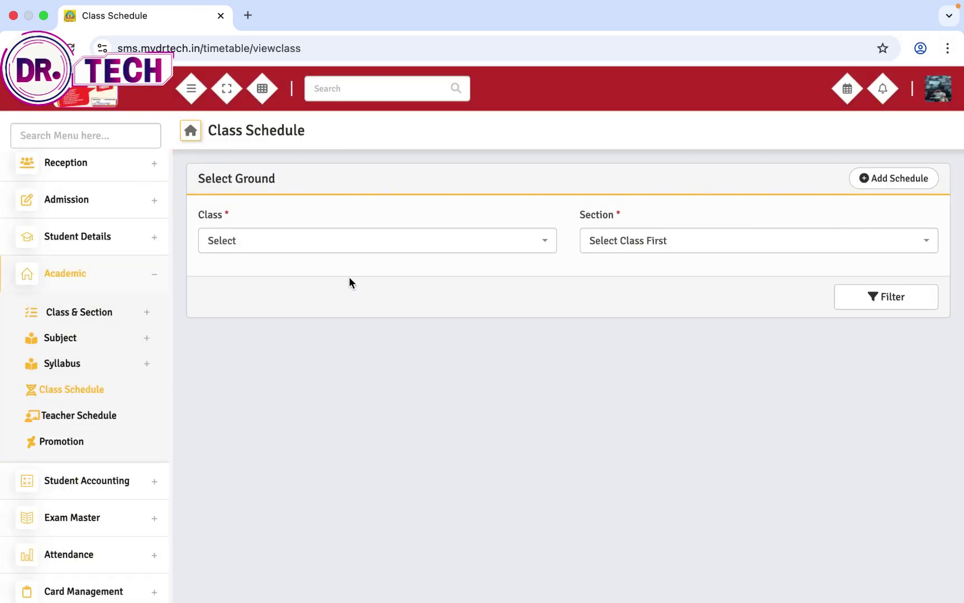
click(463, 253)
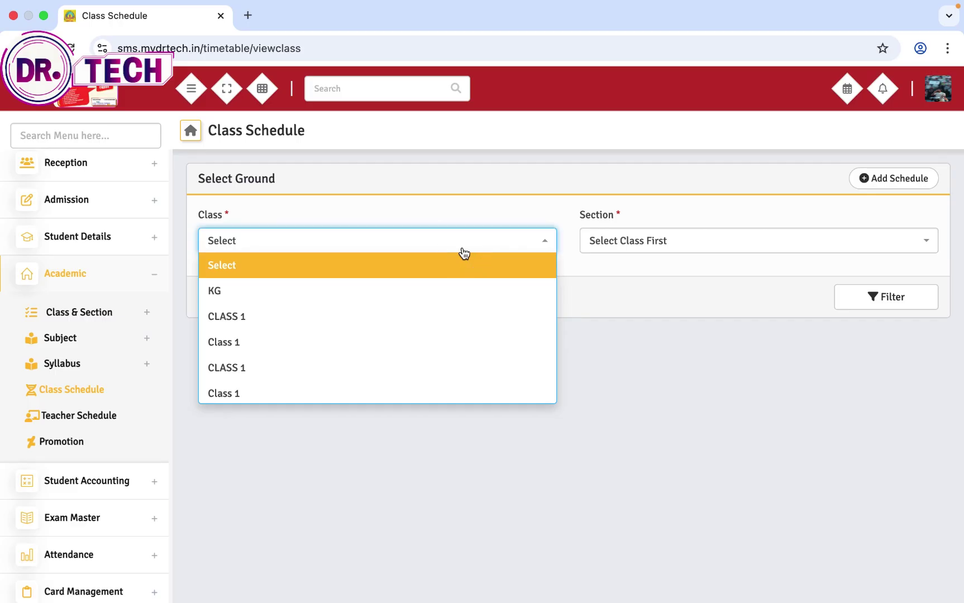
click(417, 264)
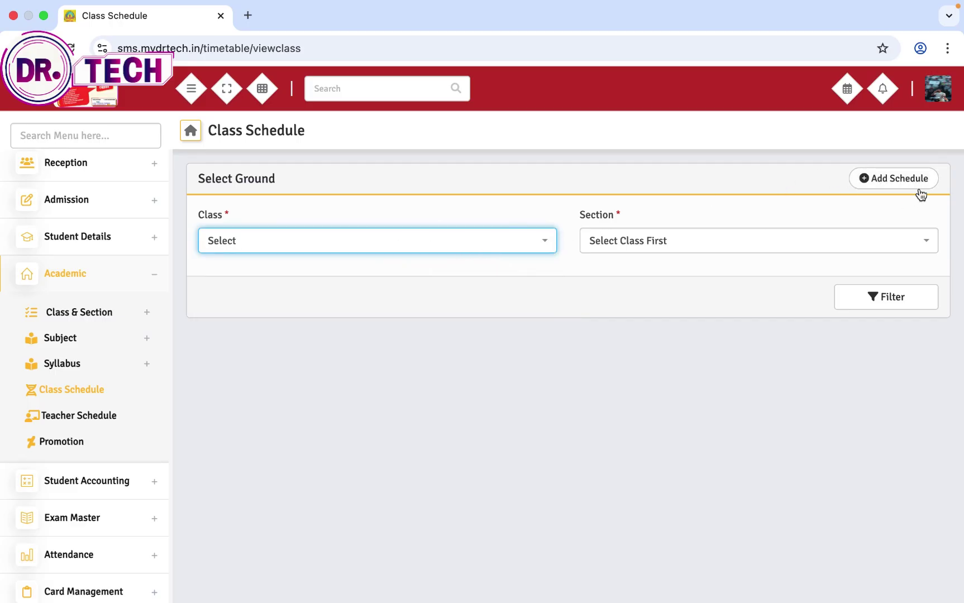
click(899, 180)
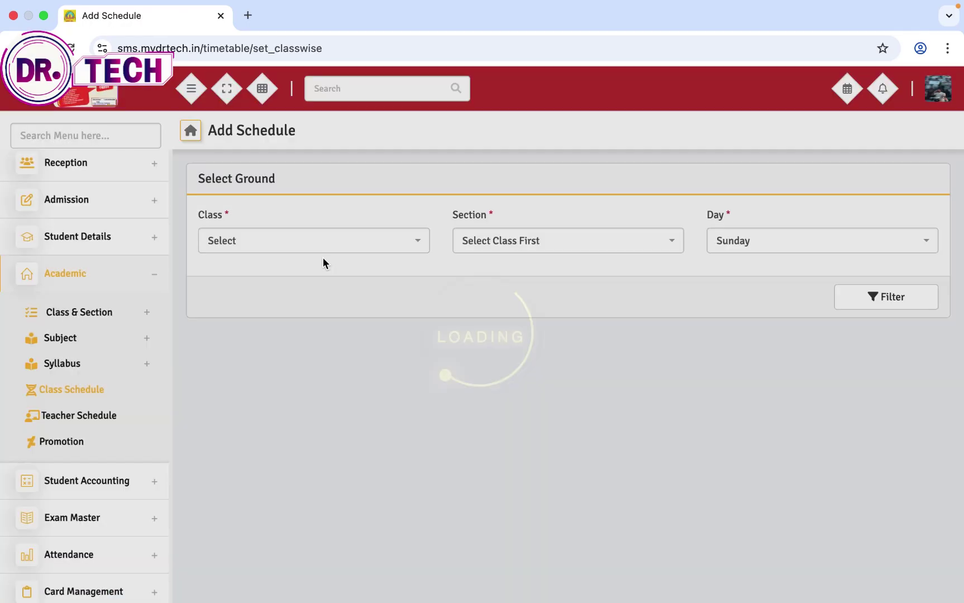
click(288, 240)
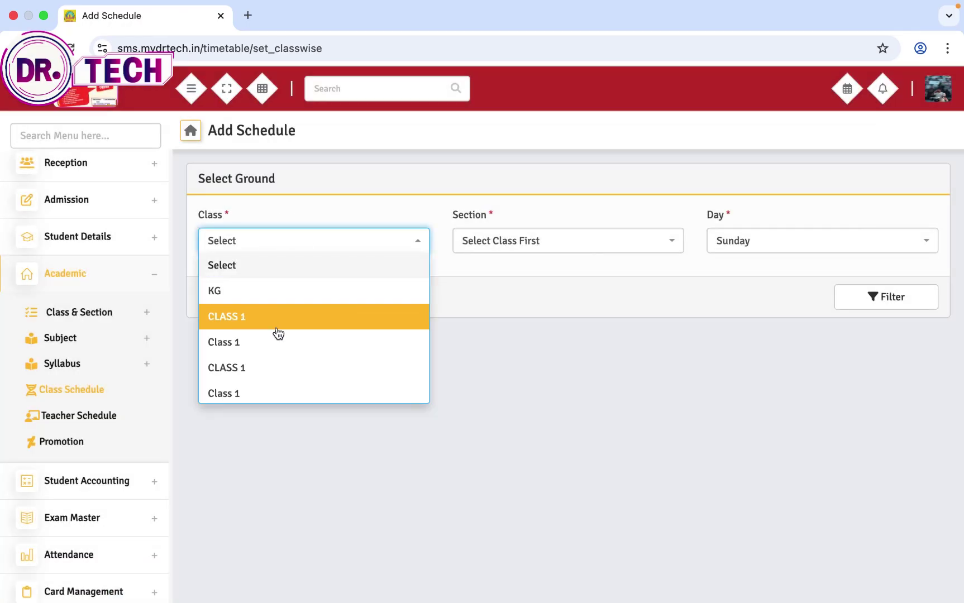
scroll(276, 331, down, 1)
click(253, 394)
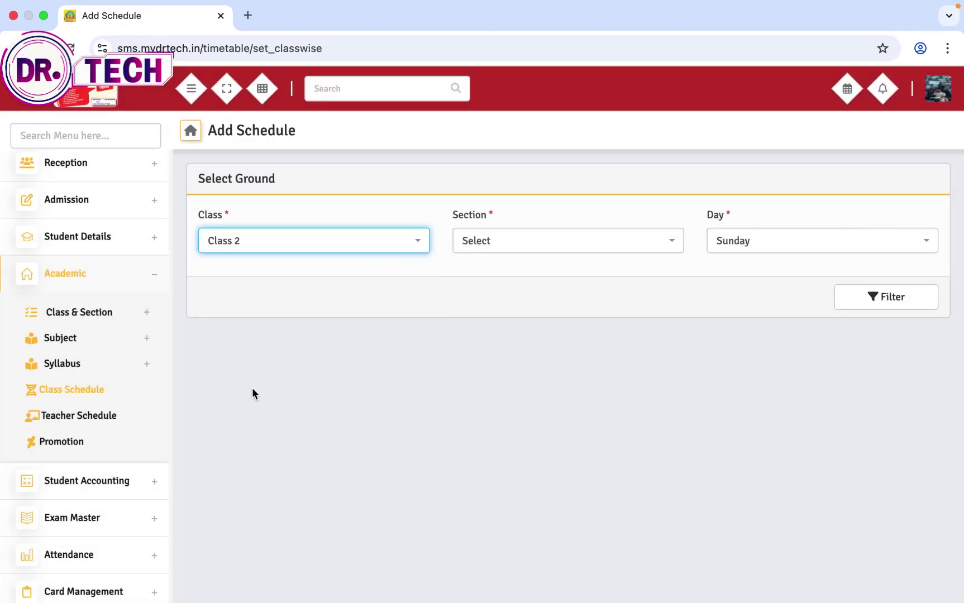
click(535, 244)
click(530, 293)
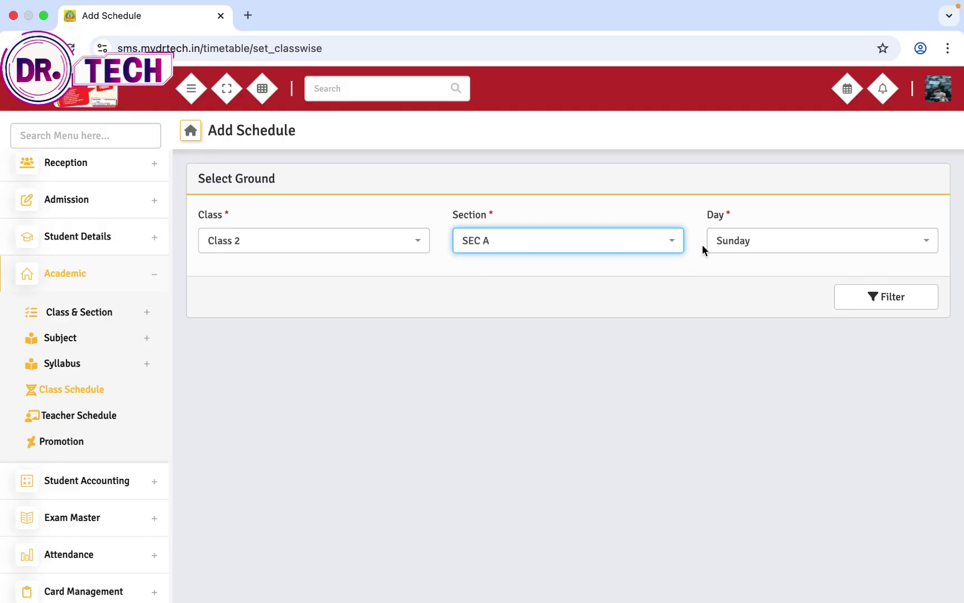
click(735, 242)
click(750, 290)
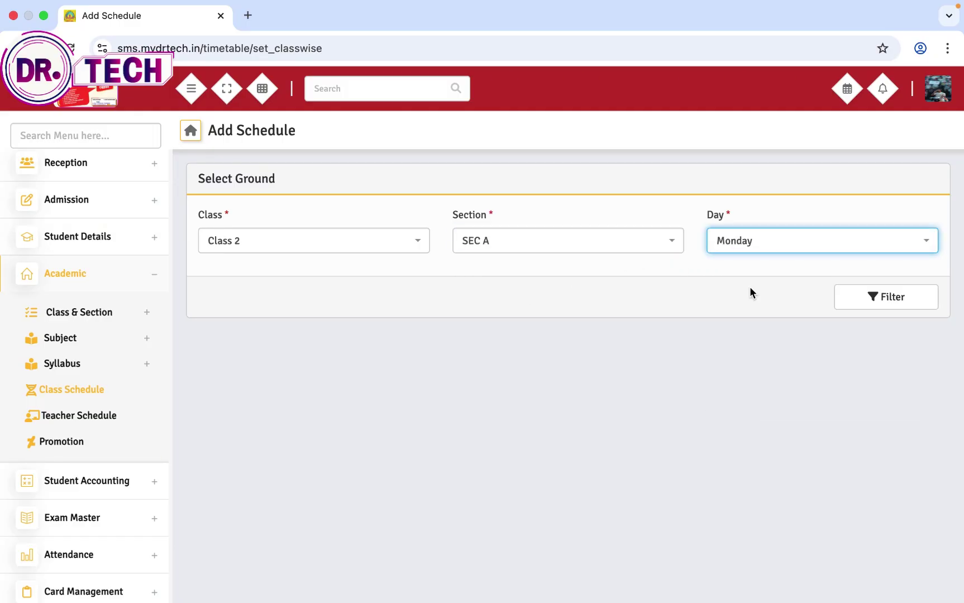
click(885, 302)
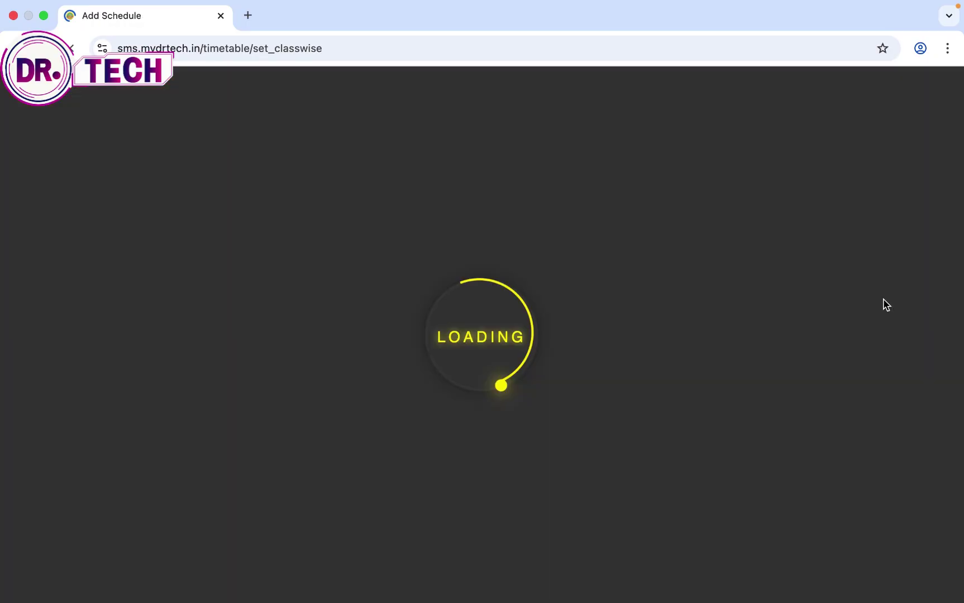
scroll(524, 356, down, 3)
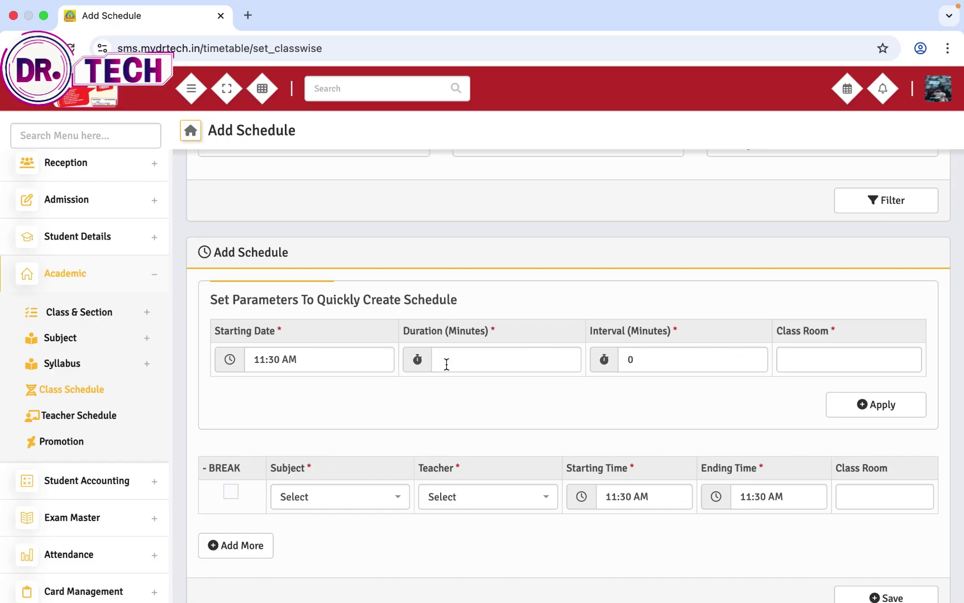
click(518, 360)
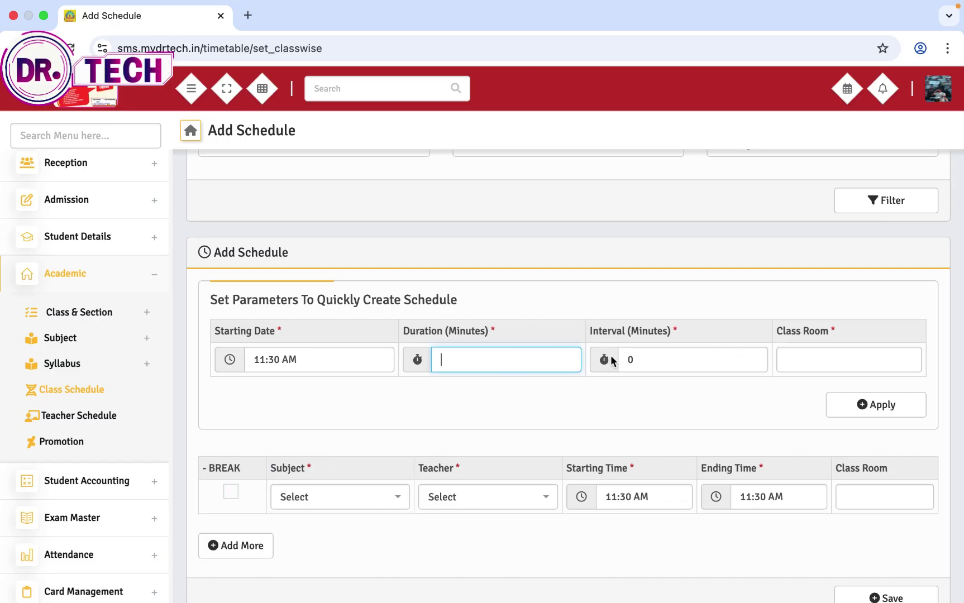
click(738, 355)
click(821, 358)
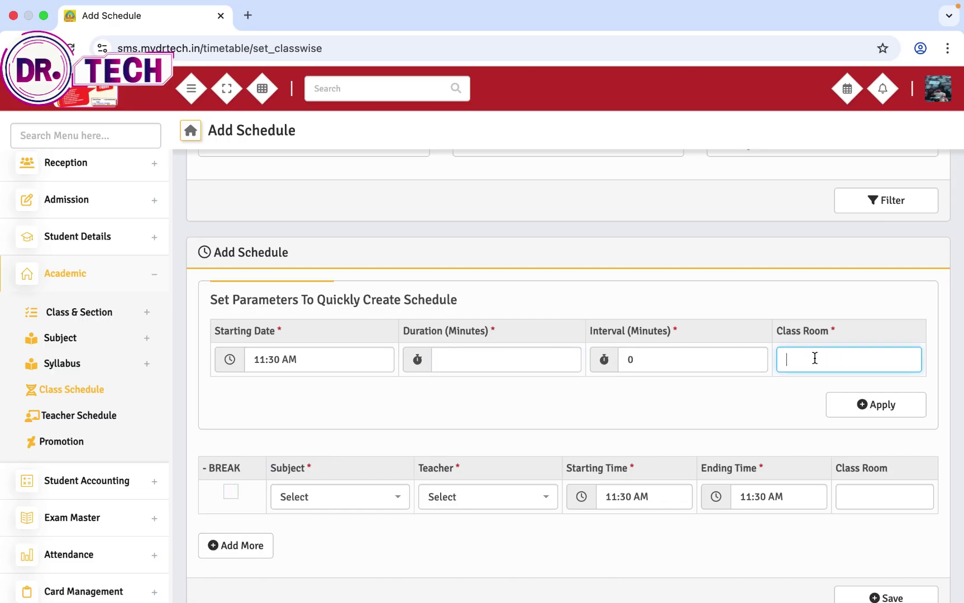
Step: Fill the schedule row with subject Bengali and the second teacher in the list, and save it
click(308, 496)
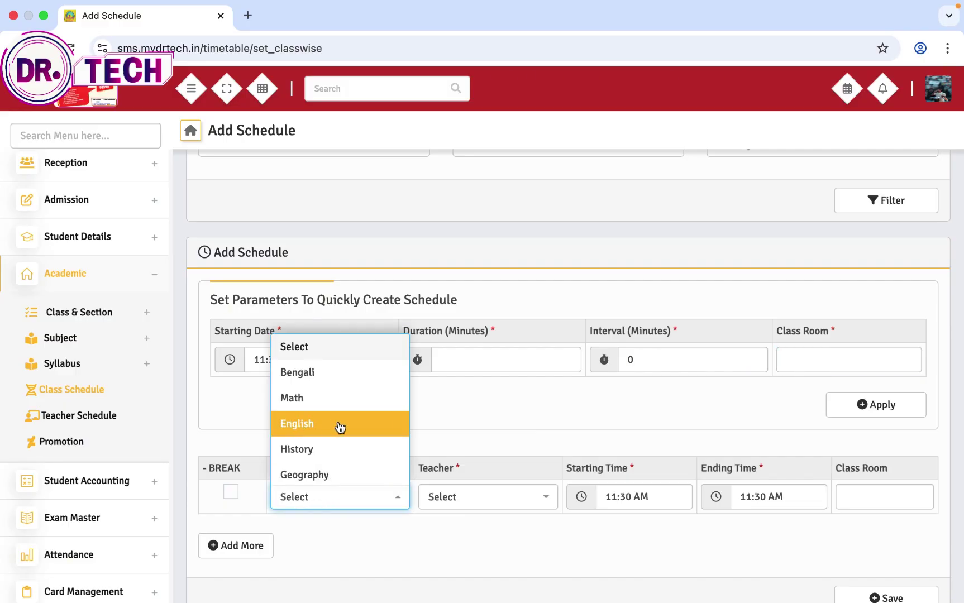
click(318, 393)
click(317, 505)
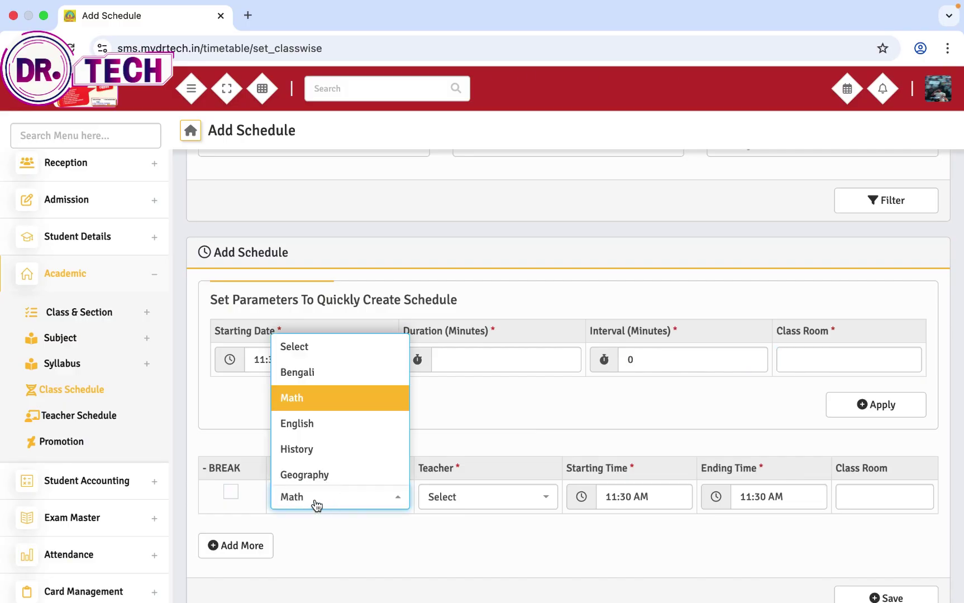
click(333, 373)
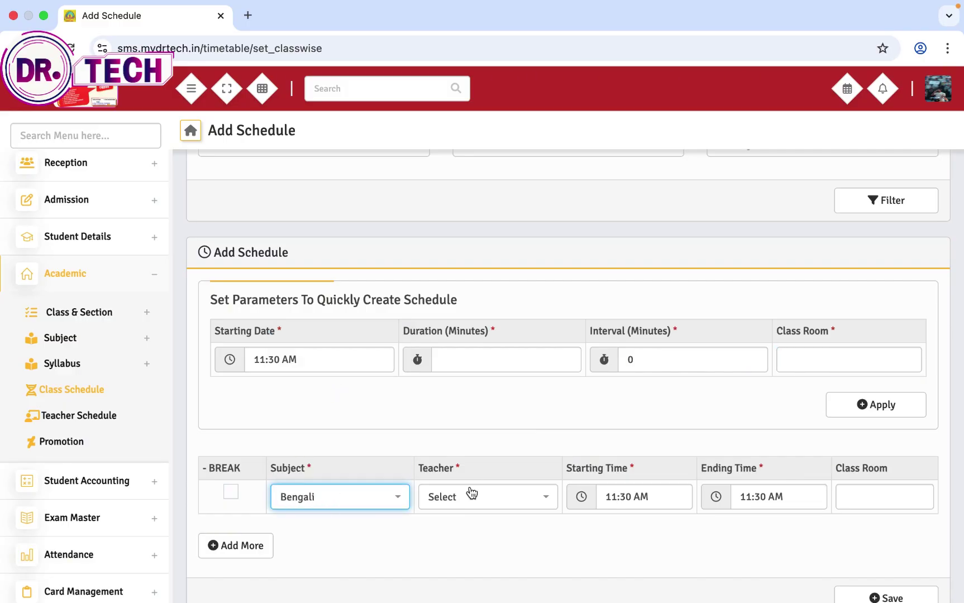
click(469, 496)
click(472, 476)
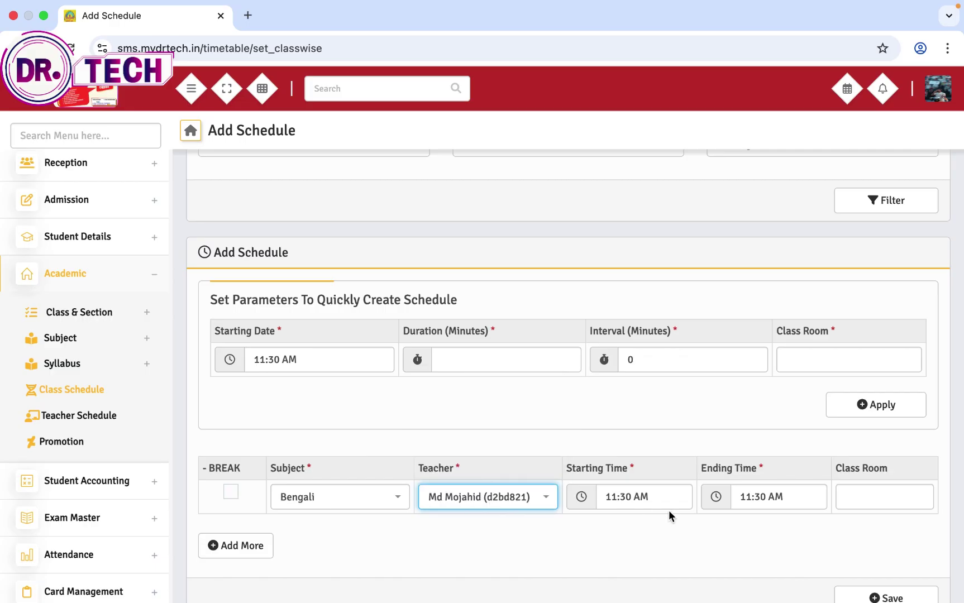
click(612, 497)
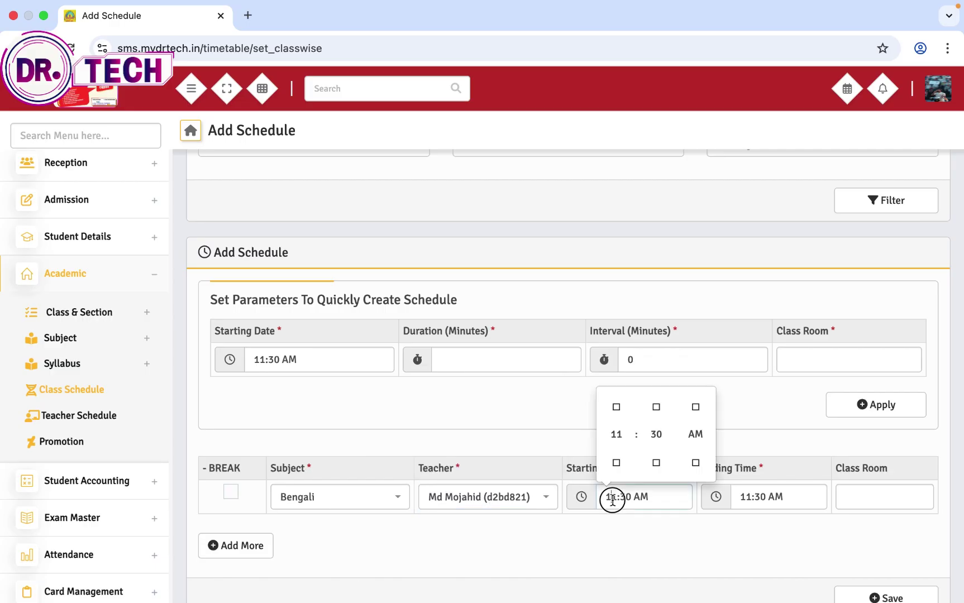
click(773, 496)
click(896, 496)
scroll(884, 517, down, 1)
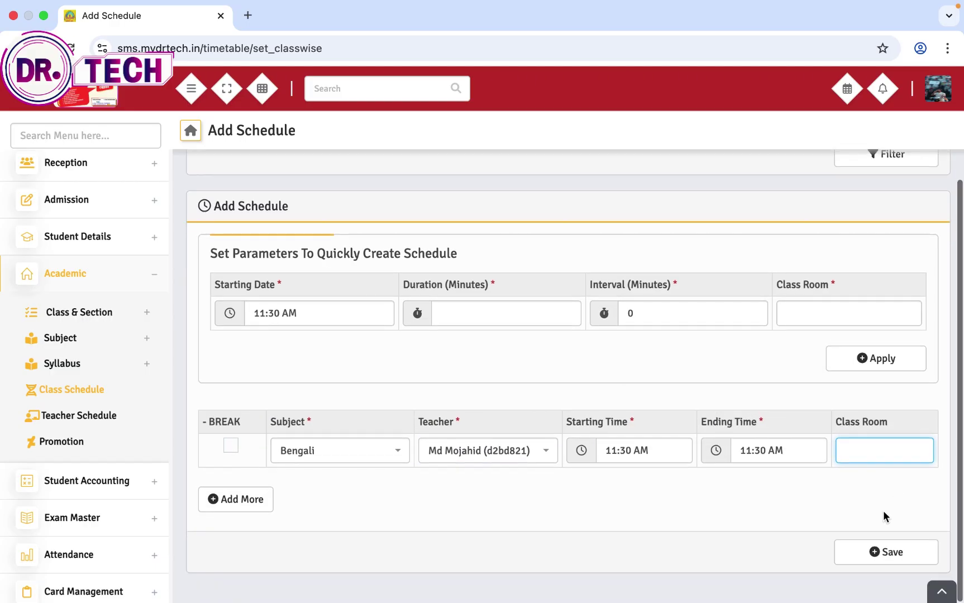
click(875, 554)
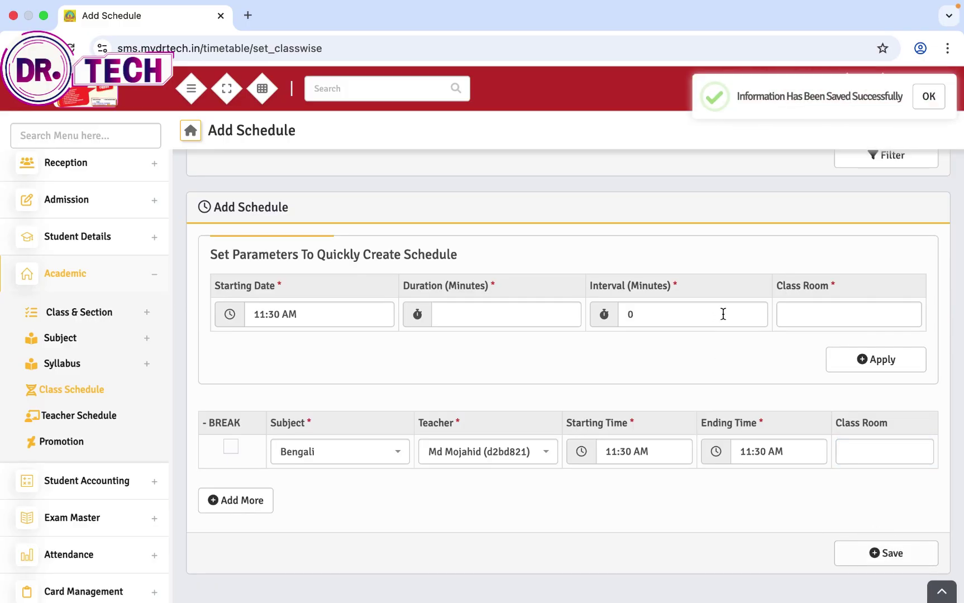
scroll(254, 348, up, 3)
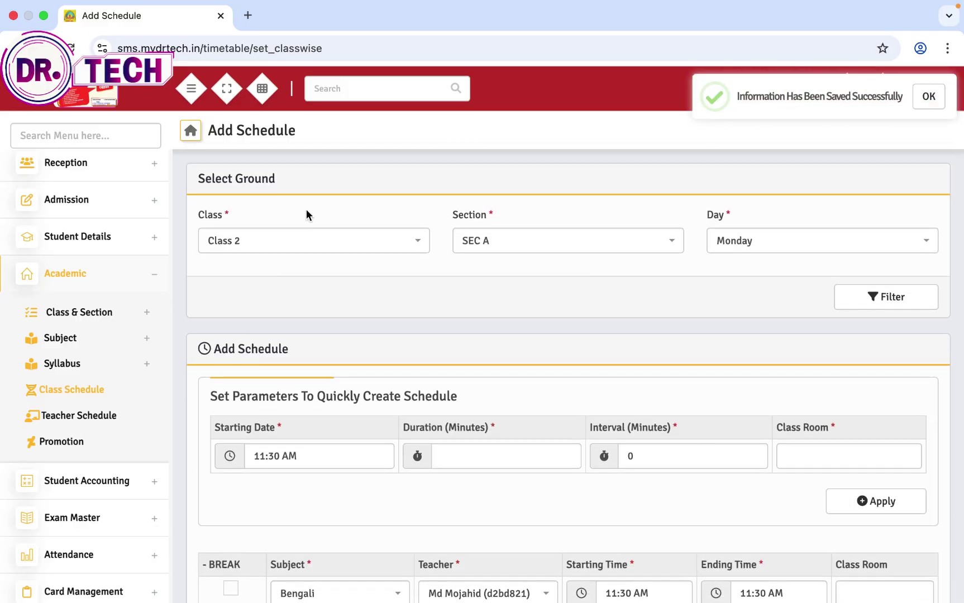
click(300, 241)
click(256, 380)
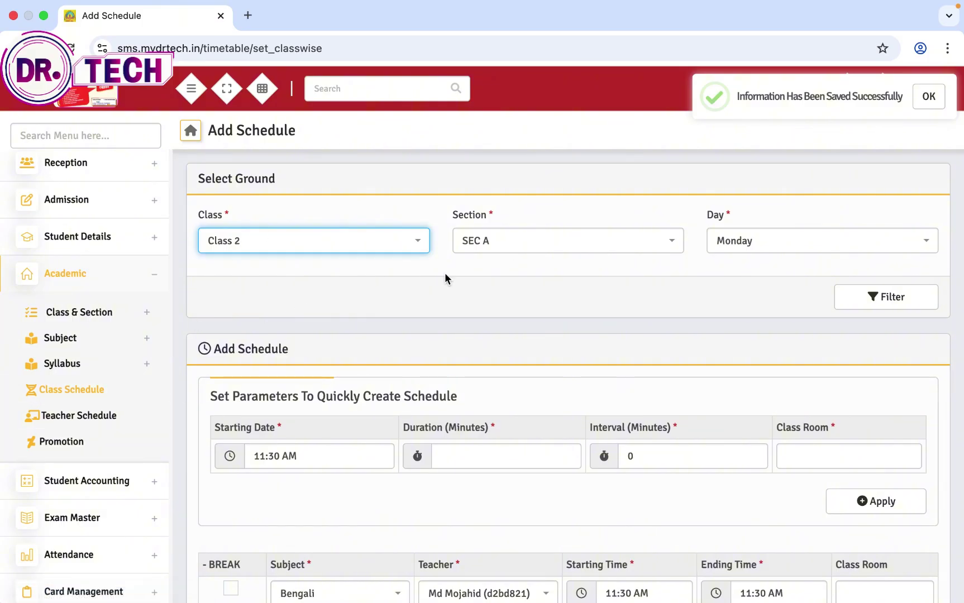
Step: Set the schedule row to subject Math with the first teacher in the list, and save it
scroll(354, 343, down, 3)
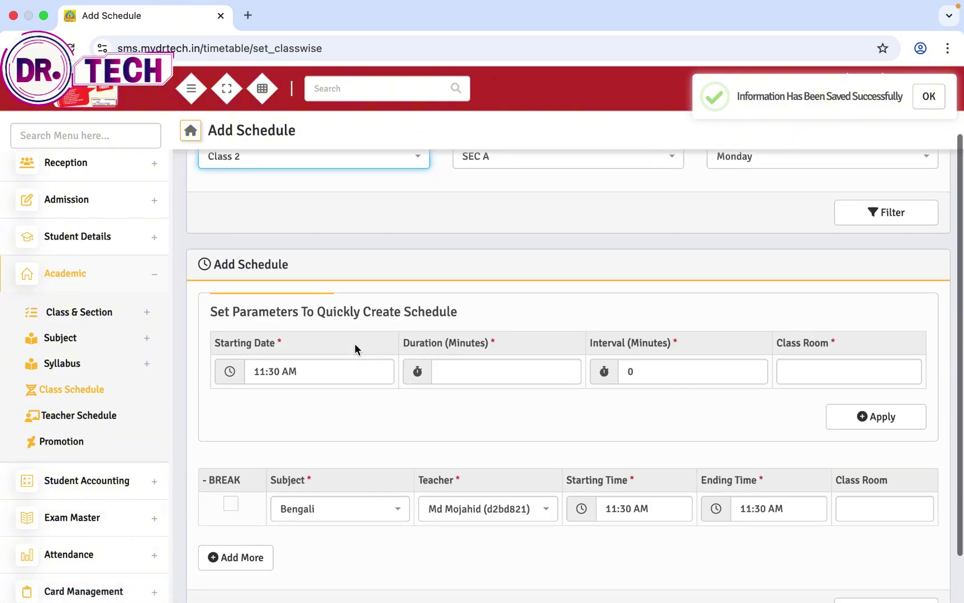
click(312, 511)
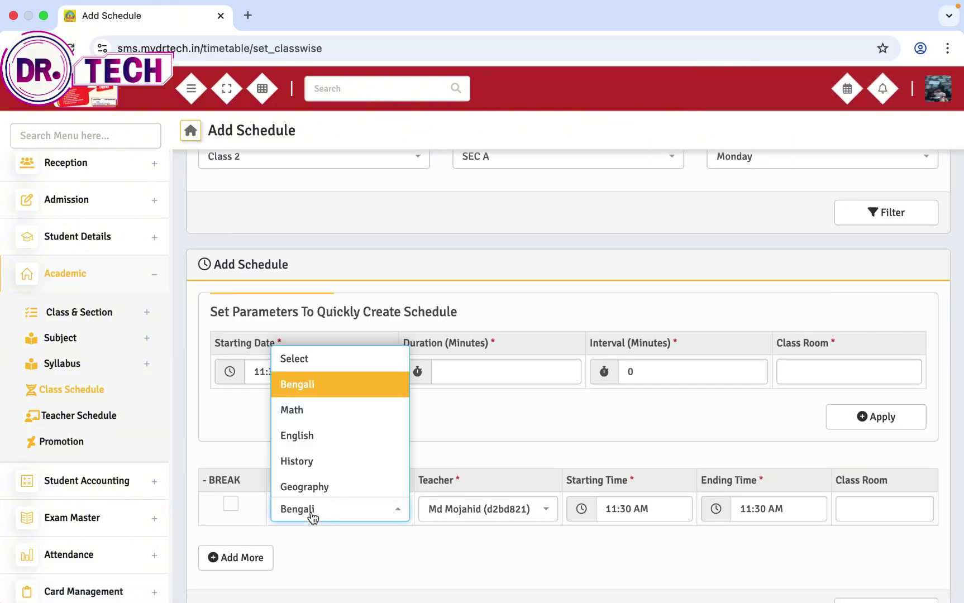
click(308, 410)
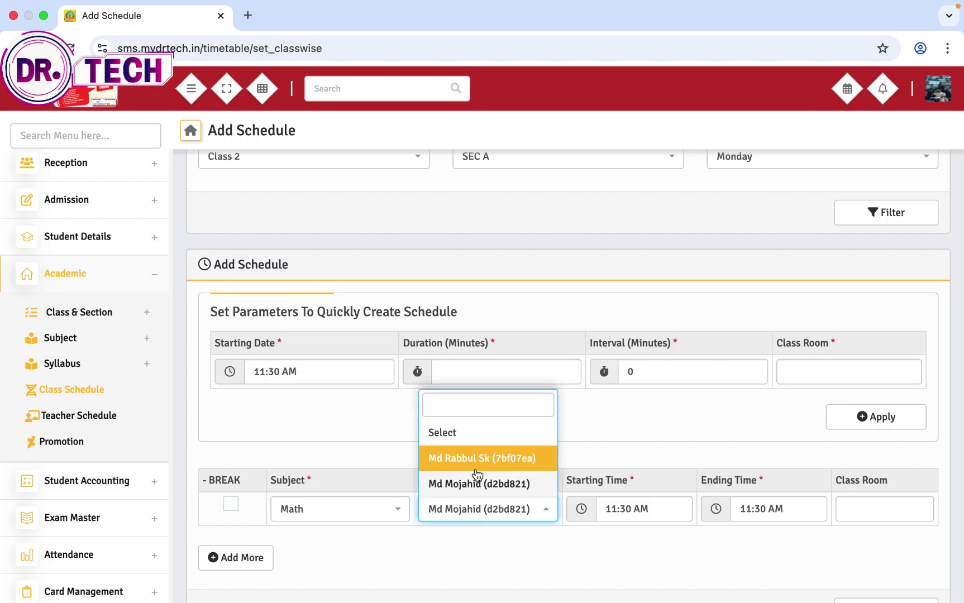
click(482, 499)
click(505, 511)
click(503, 457)
click(746, 510)
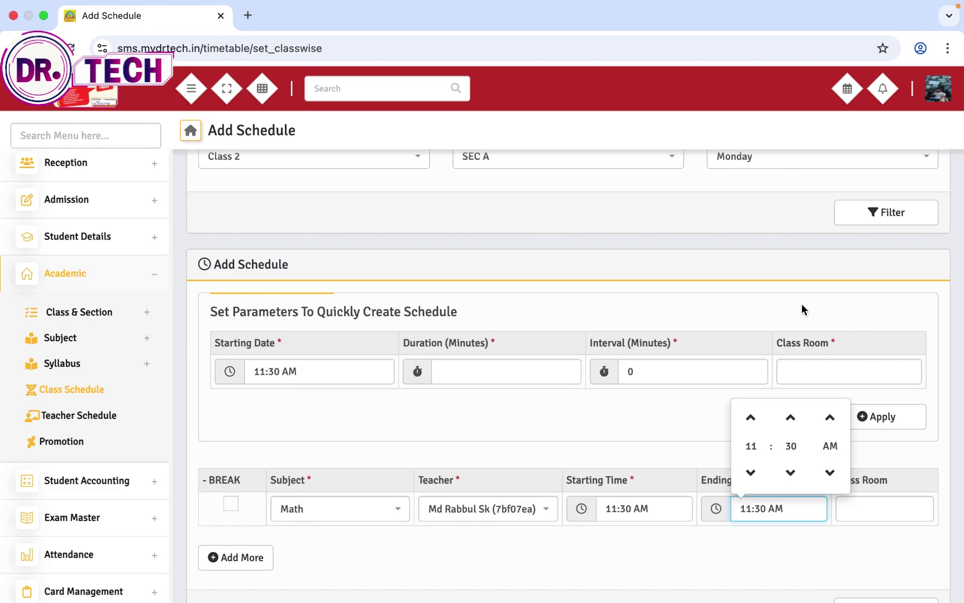
scroll(803, 307, down, 2)
click(873, 553)
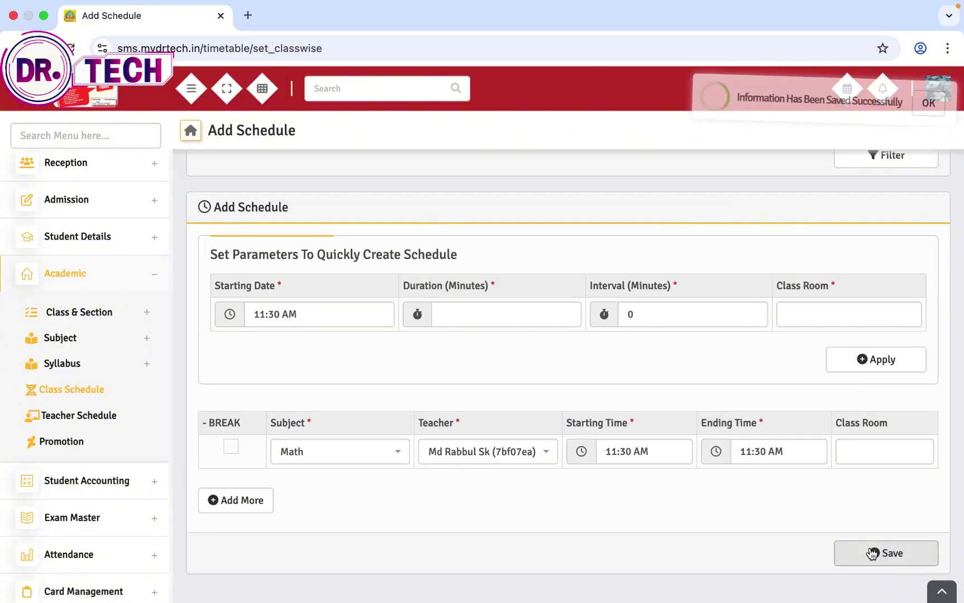
Step: Display the class schedule of Class 2, section SEC A, and review its weekly entries
click(58, 397)
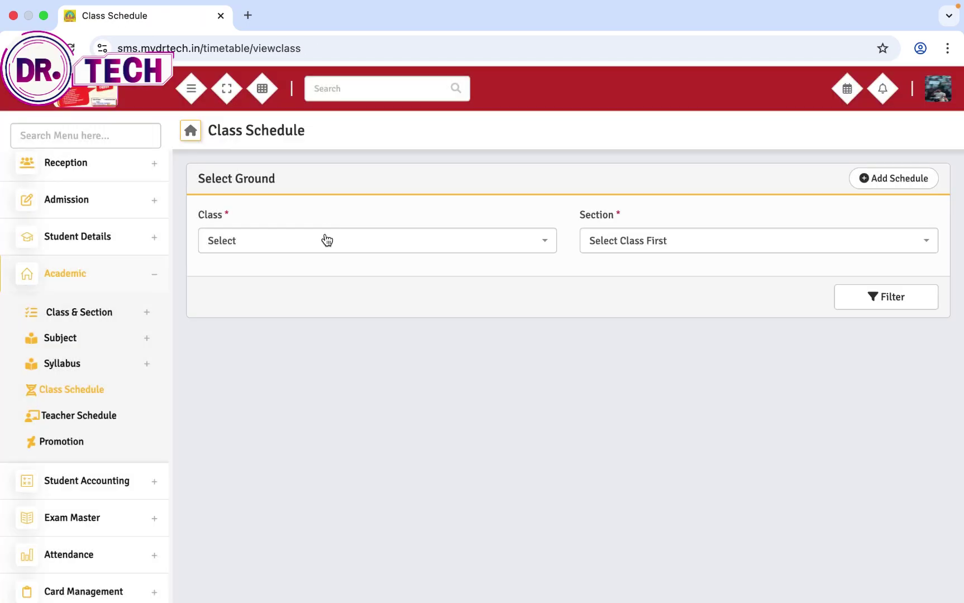
click(325, 240)
scroll(298, 376, down, 1)
click(291, 391)
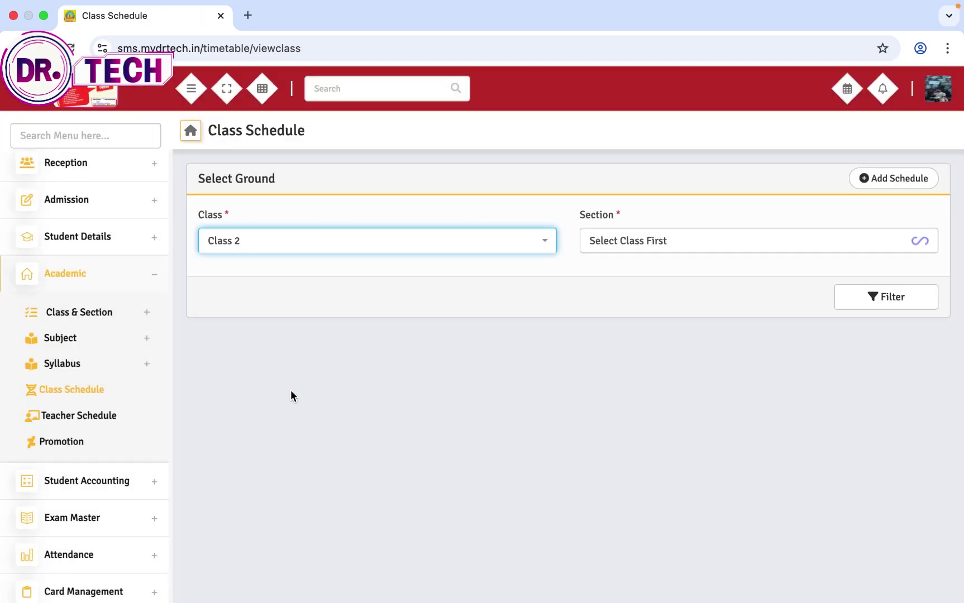
click(600, 260)
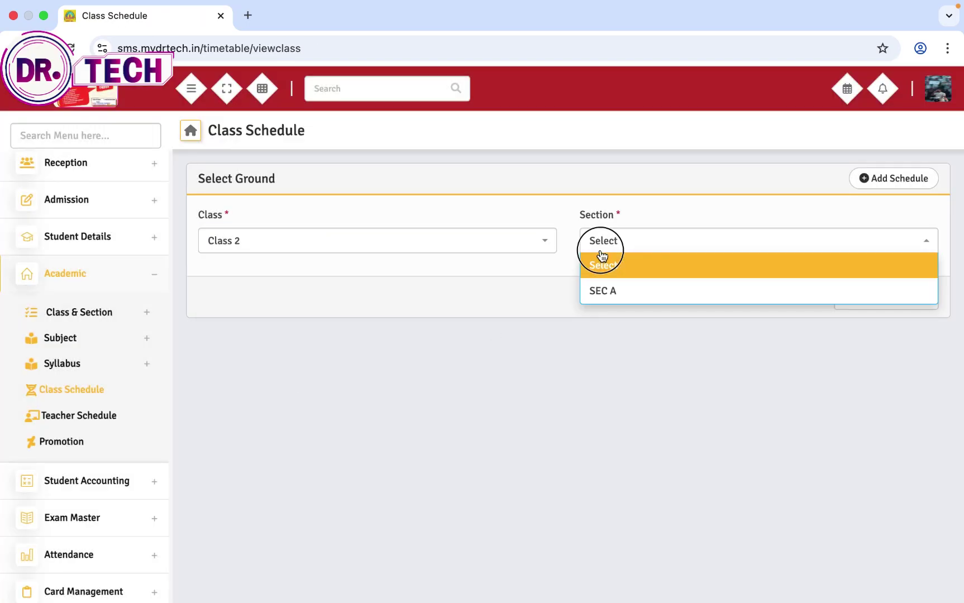
click(602, 290)
click(869, 305)
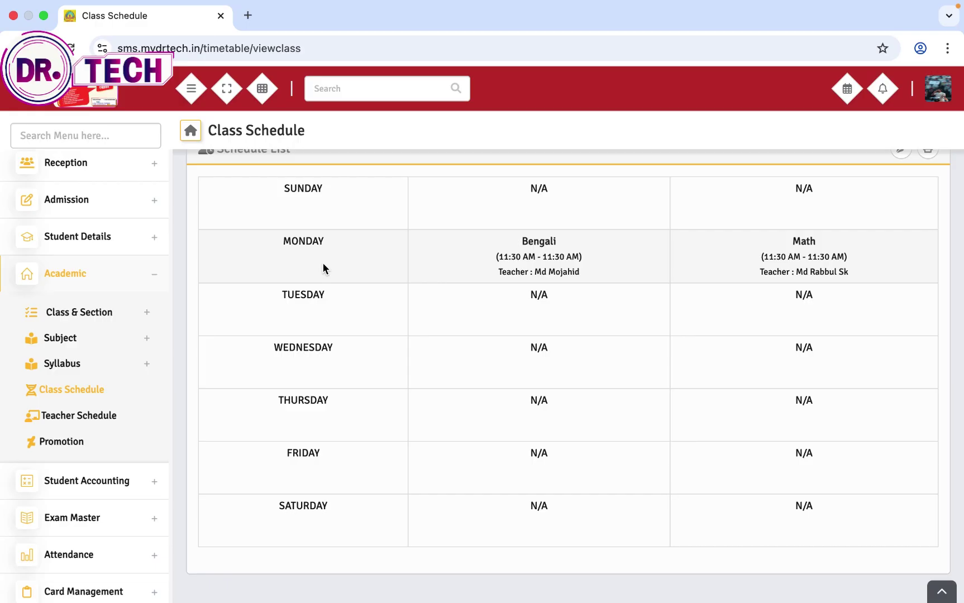
scroll(781, 251, up, 3)
scroll(781, 250, down, 3)
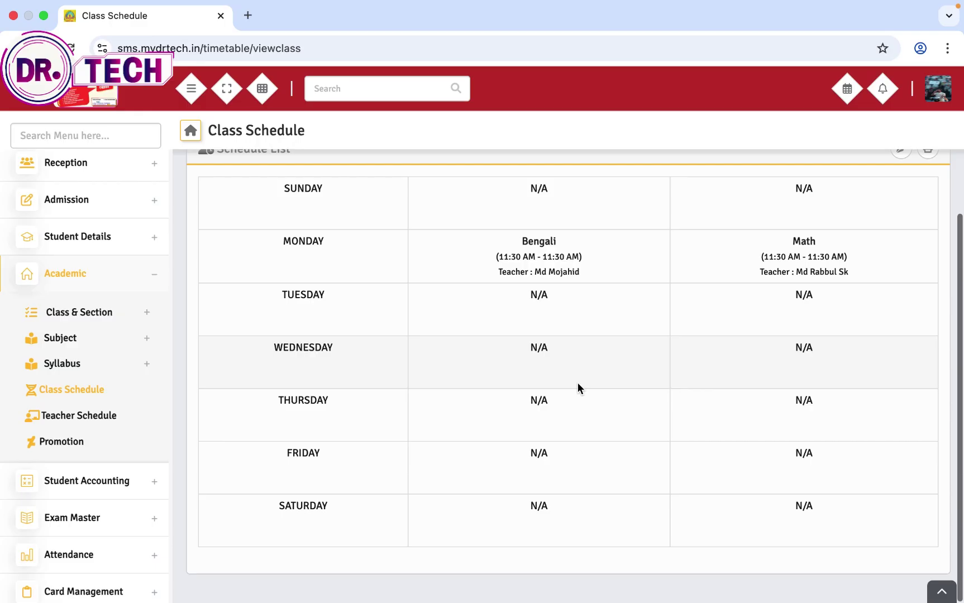
scroll(578, 384, up, 6)
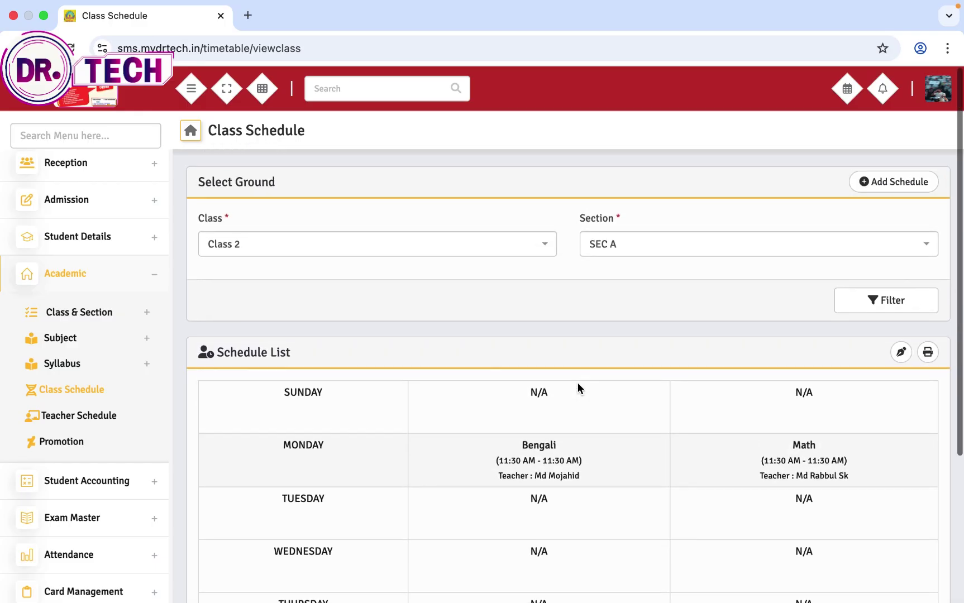
Step: Load the Monday schedule of Class 2, section SEC A, for adding entries
click(871, 185)
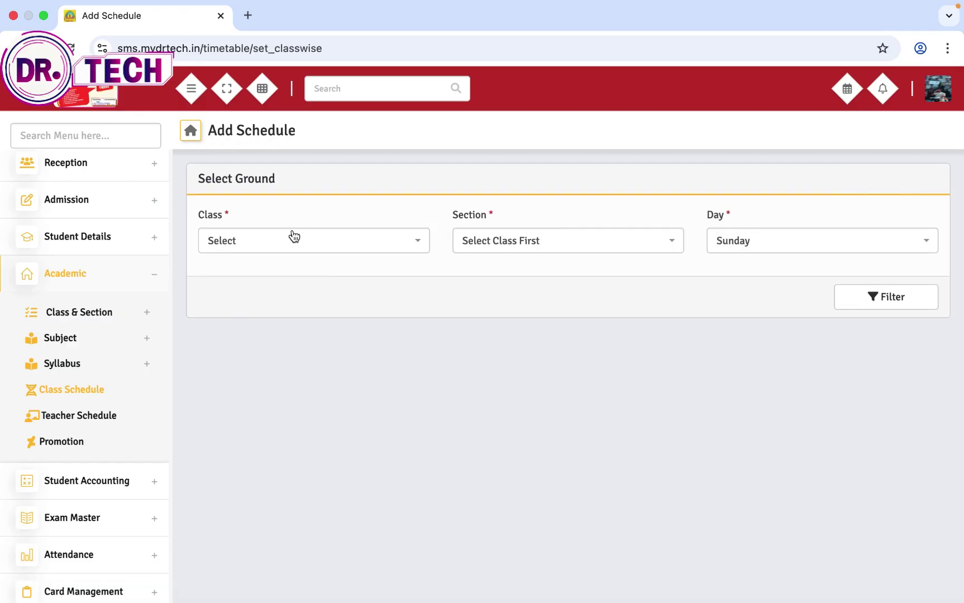
click(294, 236)
scroll(293, 341, down, 1)
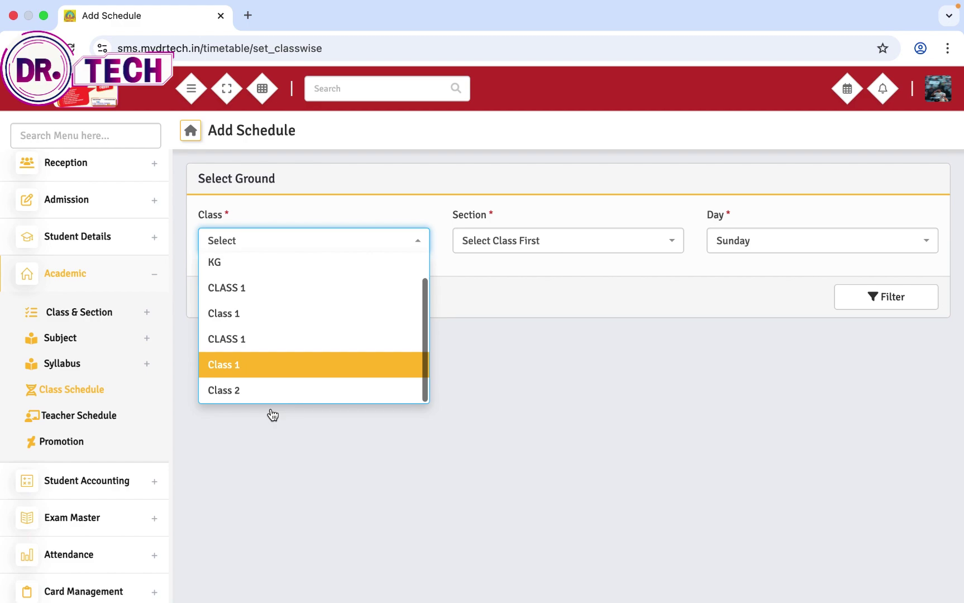
click(263, 394)
click(474, 252)
click(478, 250)
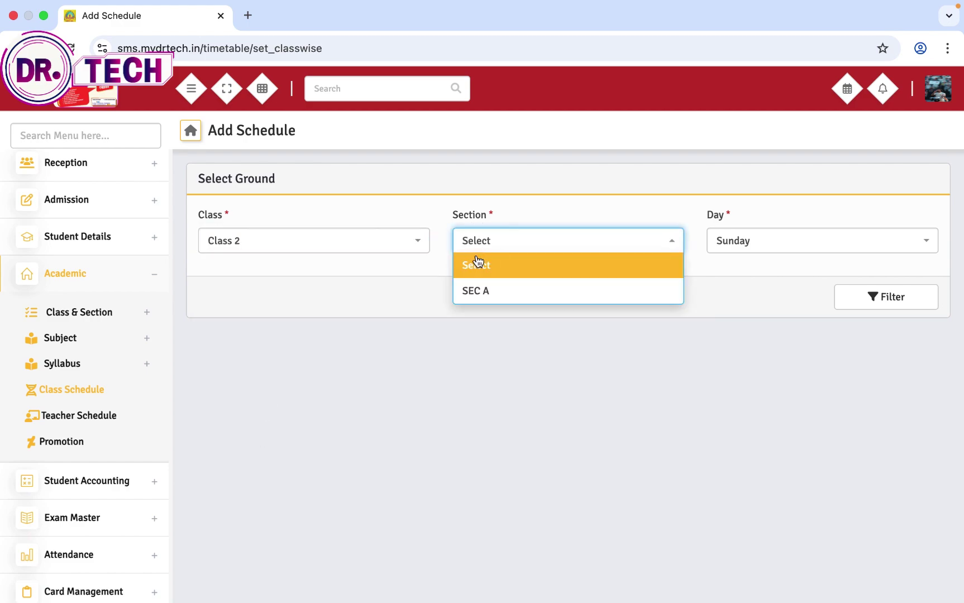
click(481, 289)
click(772, 256)
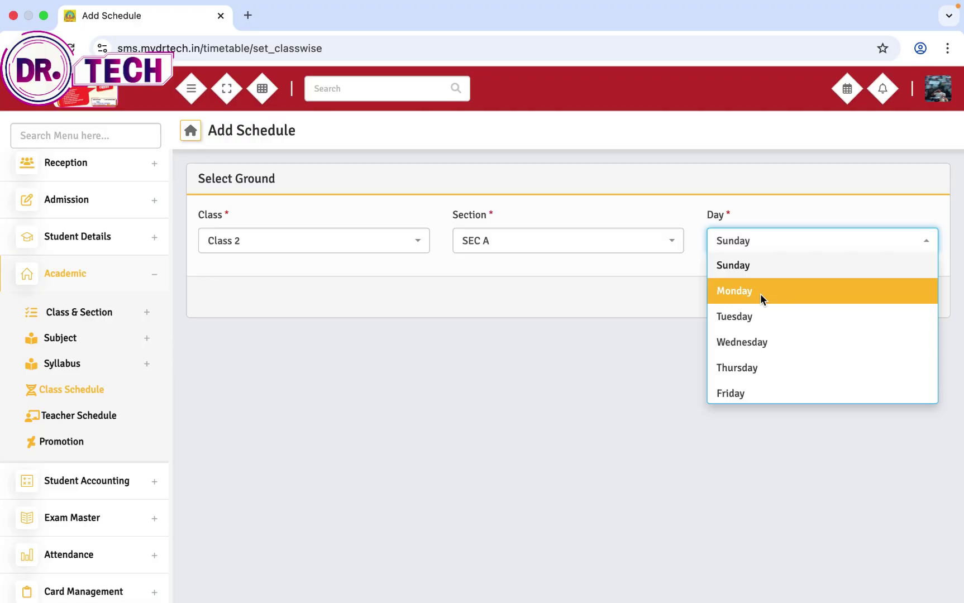
click(762, 288)
click(870, 311)
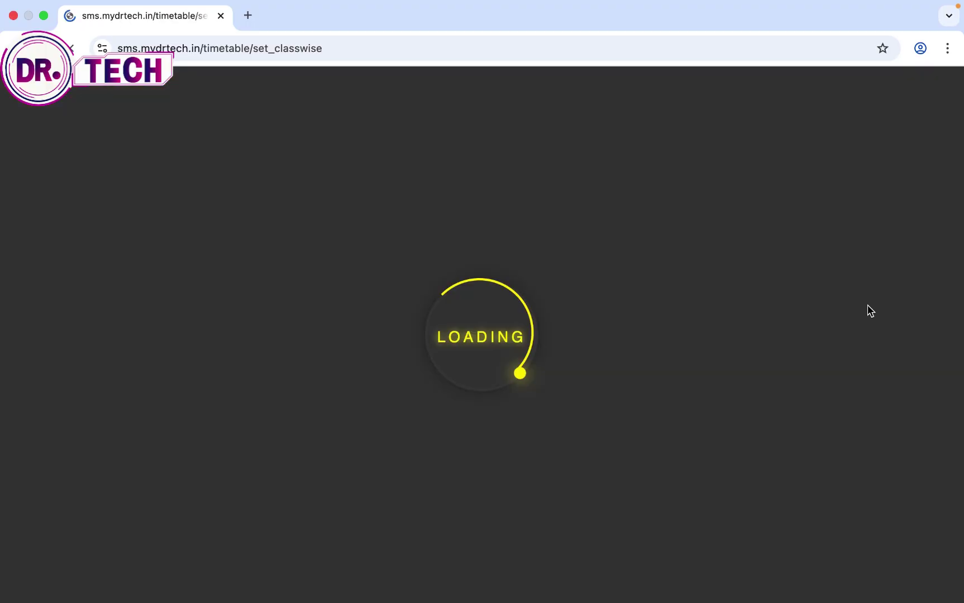
Step: Add a third schedule row with subject English and the second teacher in the list, and save the schedule
scroll(365, 430, down, 2)
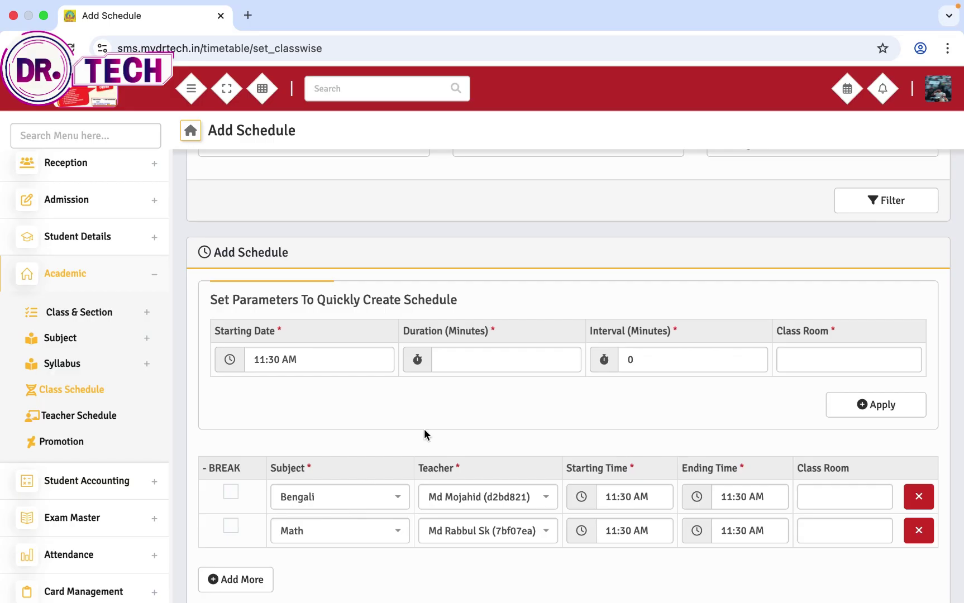
scroll(430, 424, down, 2)
click(249, 504)
click(330, 487)
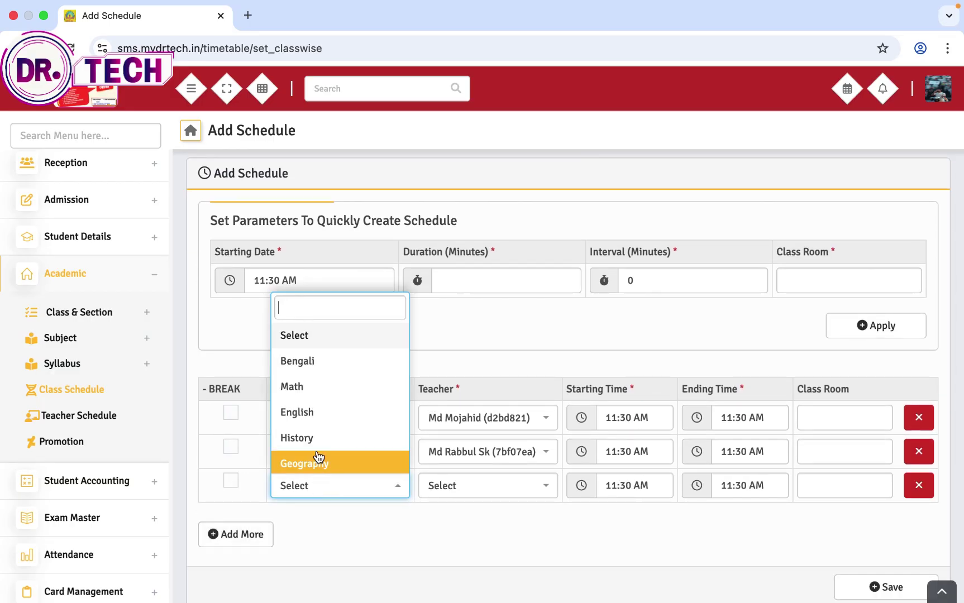
click(347, 416)
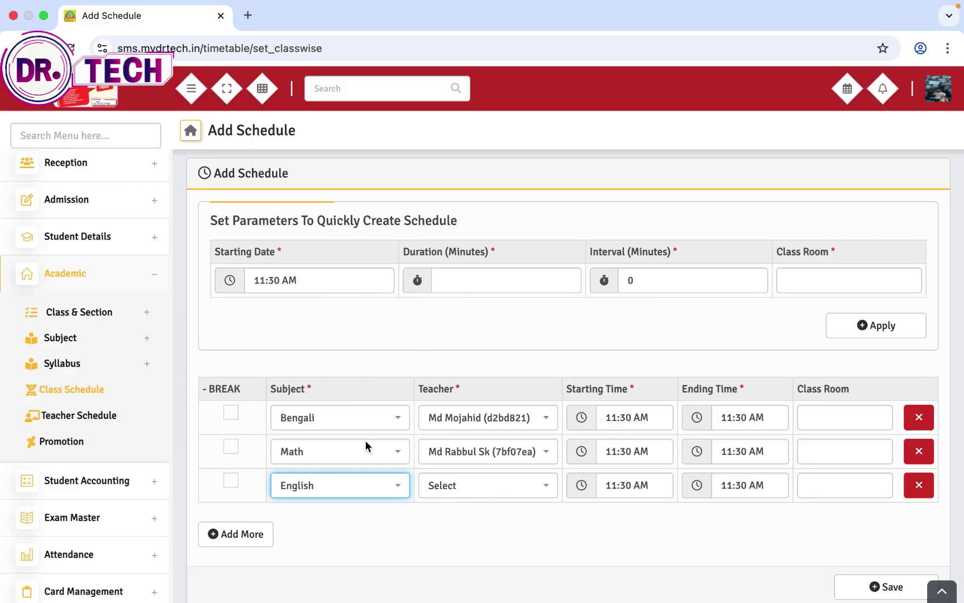
click(497, 499)
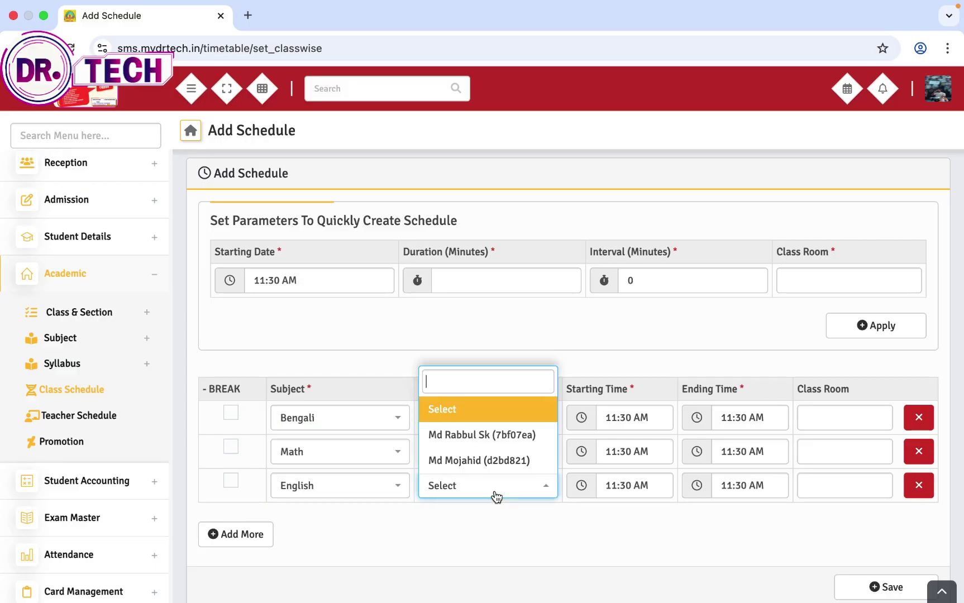
click(500, 464)
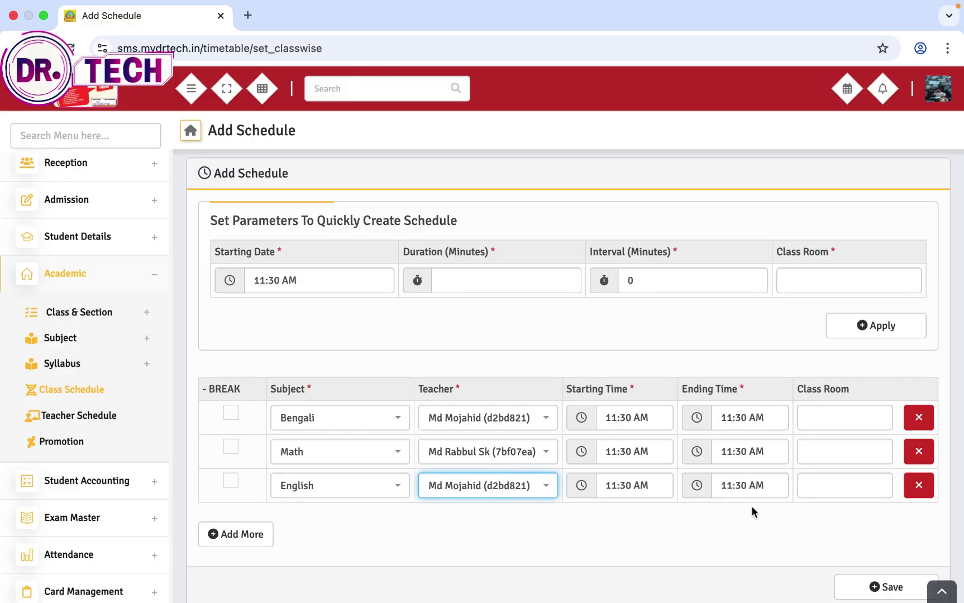
scroll(910, 477, down, 1)
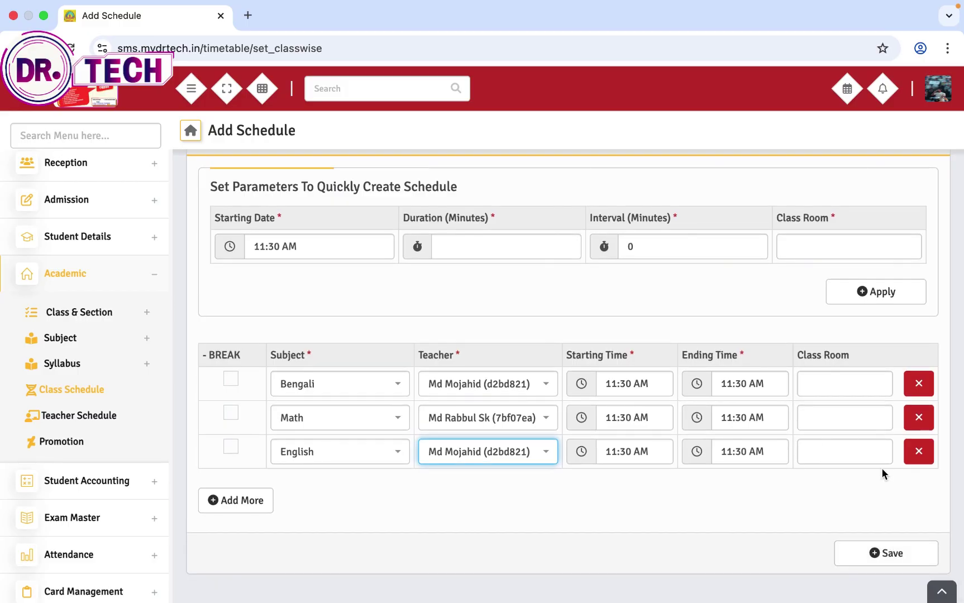
click(869, 561)
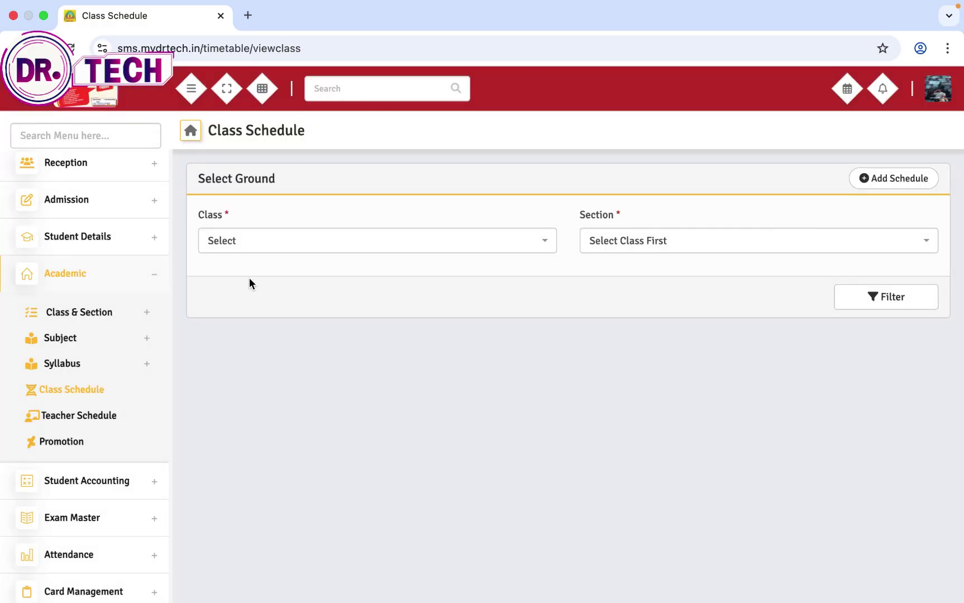
Step: Filter the class schedule again for Class 2, SEC A, and check the Monday entries including English
click(256, 246)
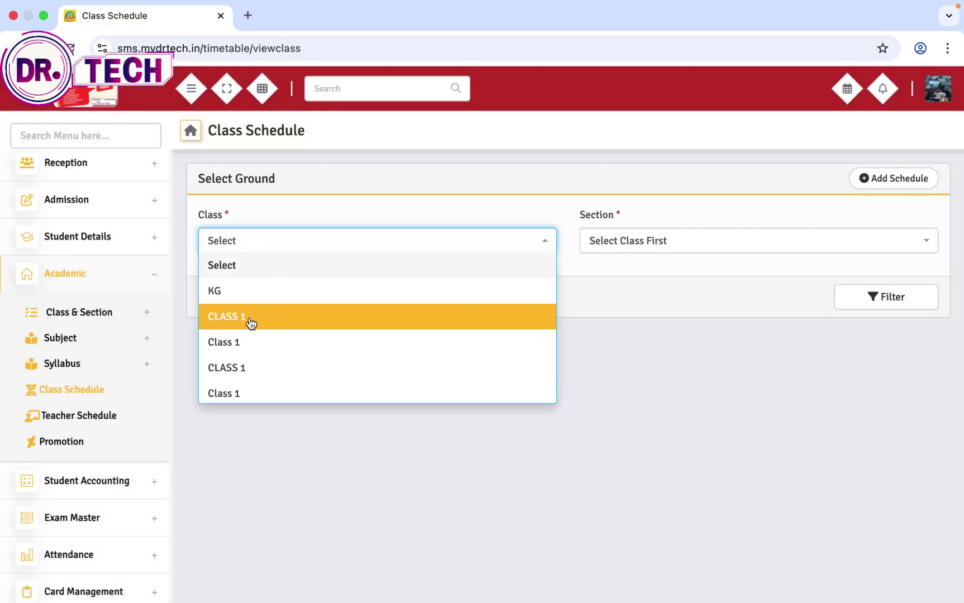
scroll(254, 363, down, 1)
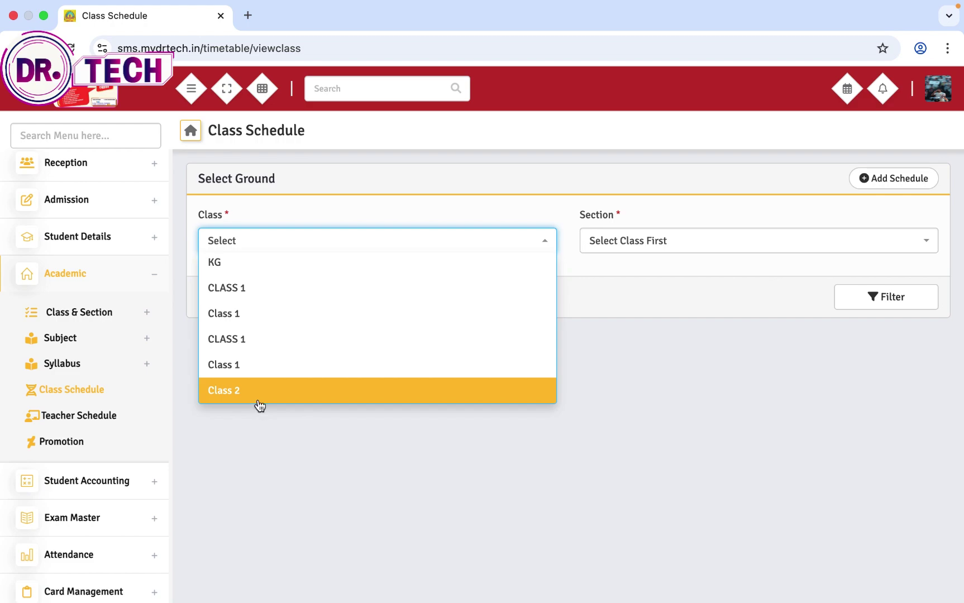
click(258, 391)
click(626, 228)
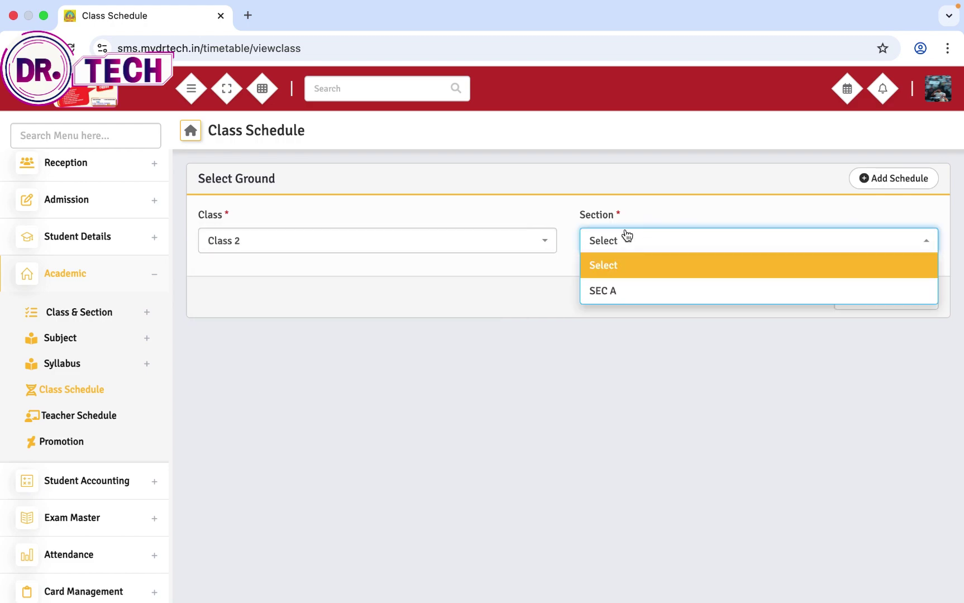
click(614, 285)
click(863, 310)
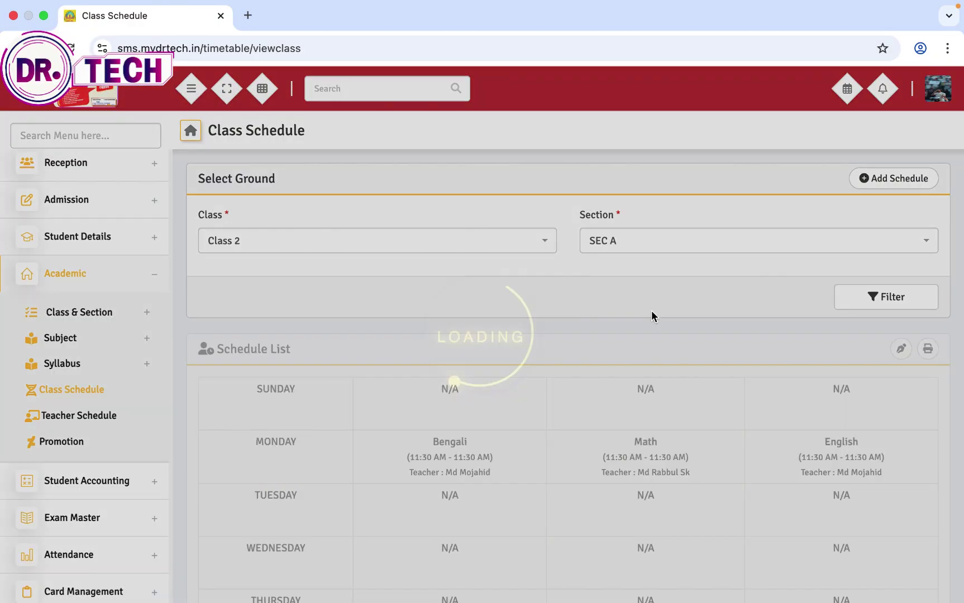
scroll(324, 389, down, 2)
scroll(324, 388, down, 2)
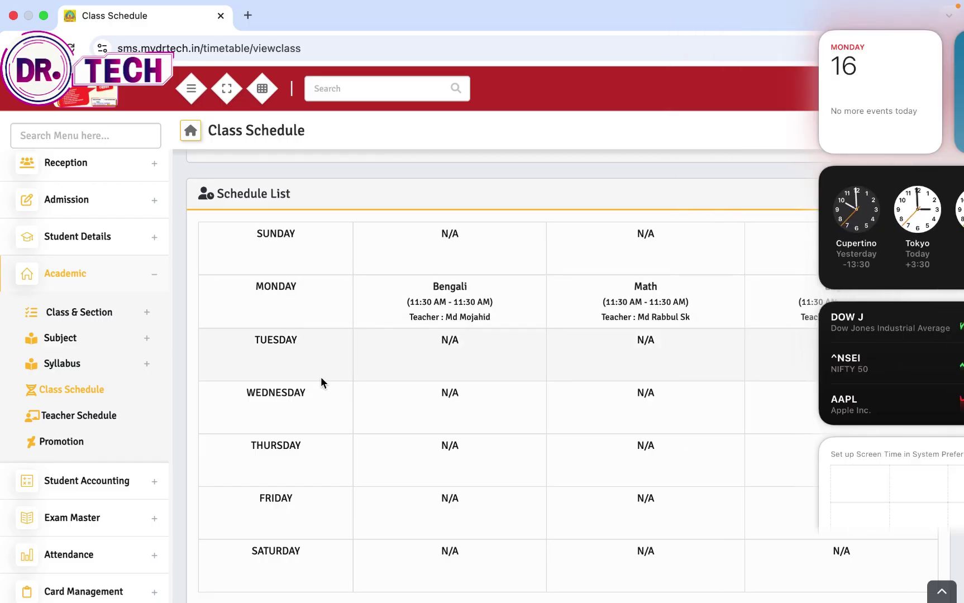
Step: Display the teacher schedule of the first teacher in the list and review the weekly entries
click(66, 415)
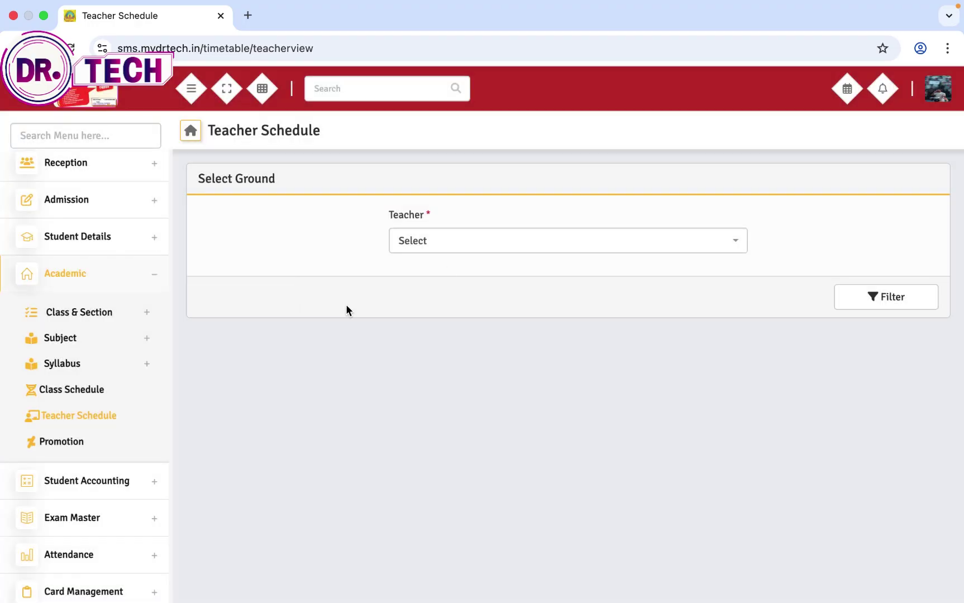
click(508, 244)
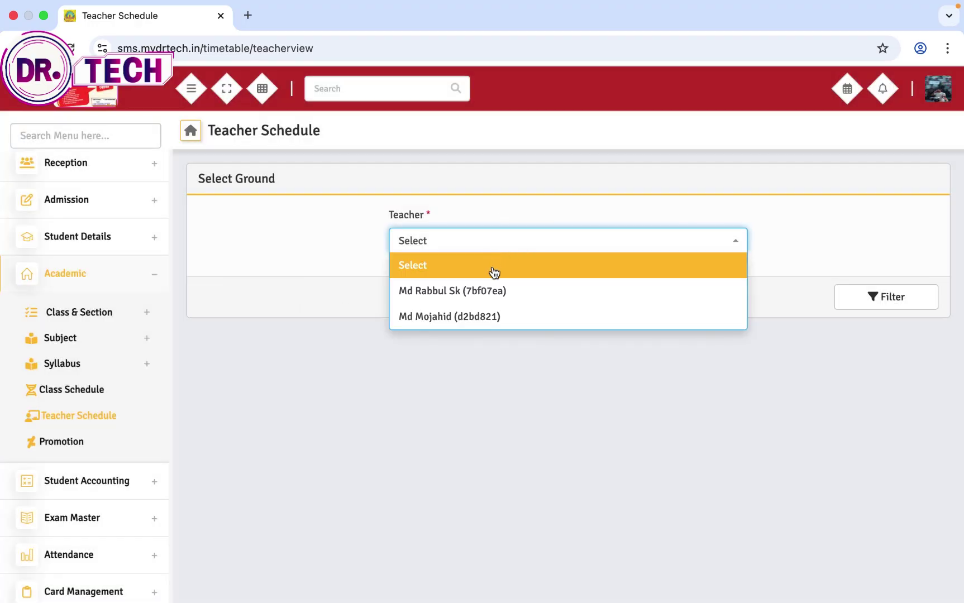
click(454, 289)
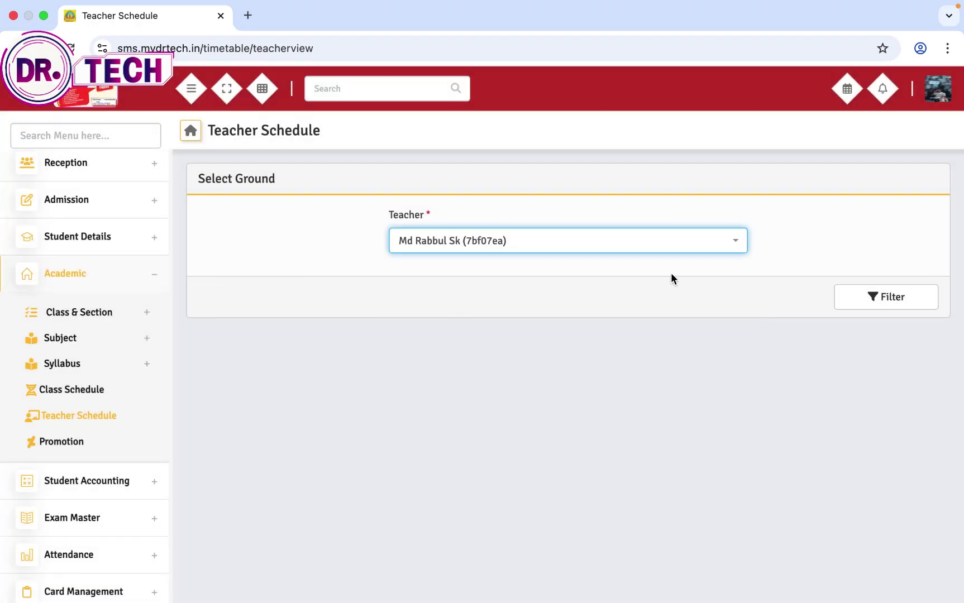
click(862, 296)
scroll(537, 389, down, 2)
scroll(537, 390, down, 5)
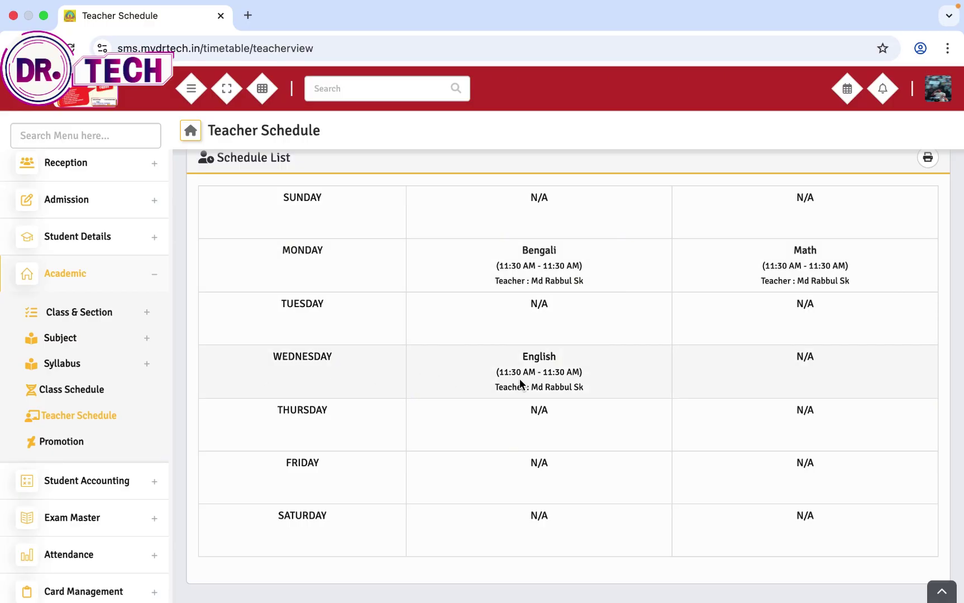
scroll(516, 388, down, 1)
scroll(424, 365, up, 3)
scroll(423, 365, up, 5)
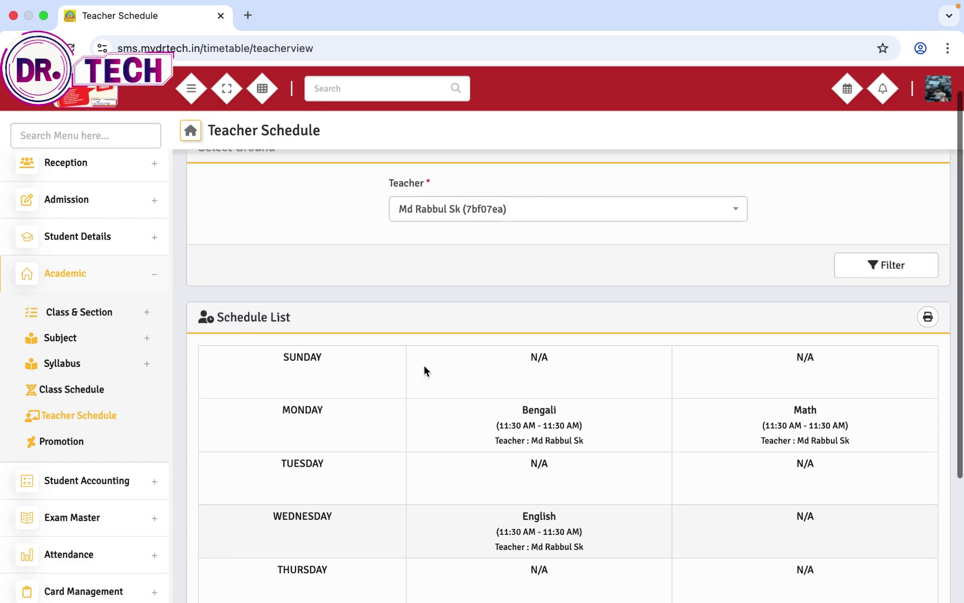
scroll(468, 378, down, 4)
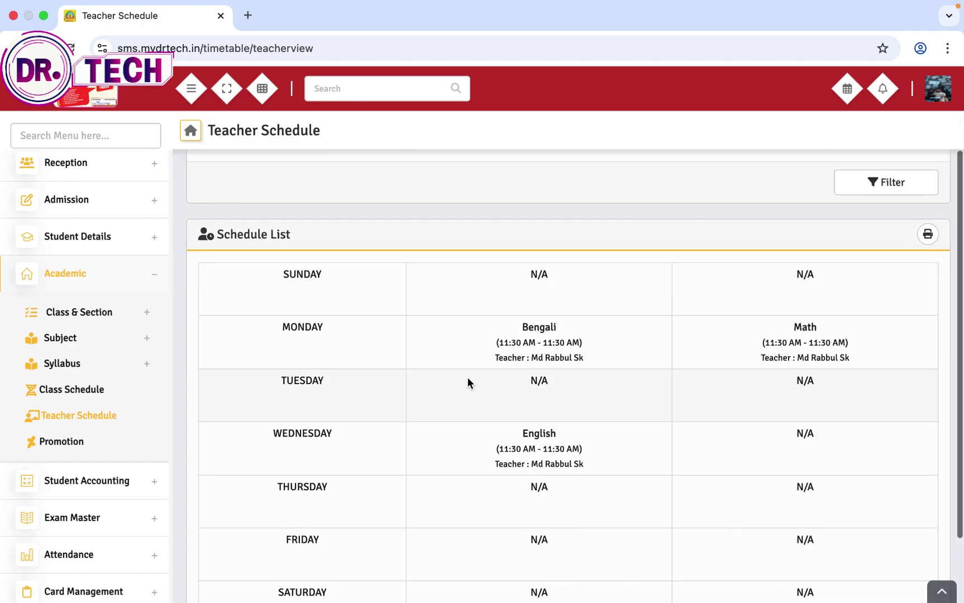
Step: Load the student promotion form for CLASS 1, section SEC A
click(62, 444)
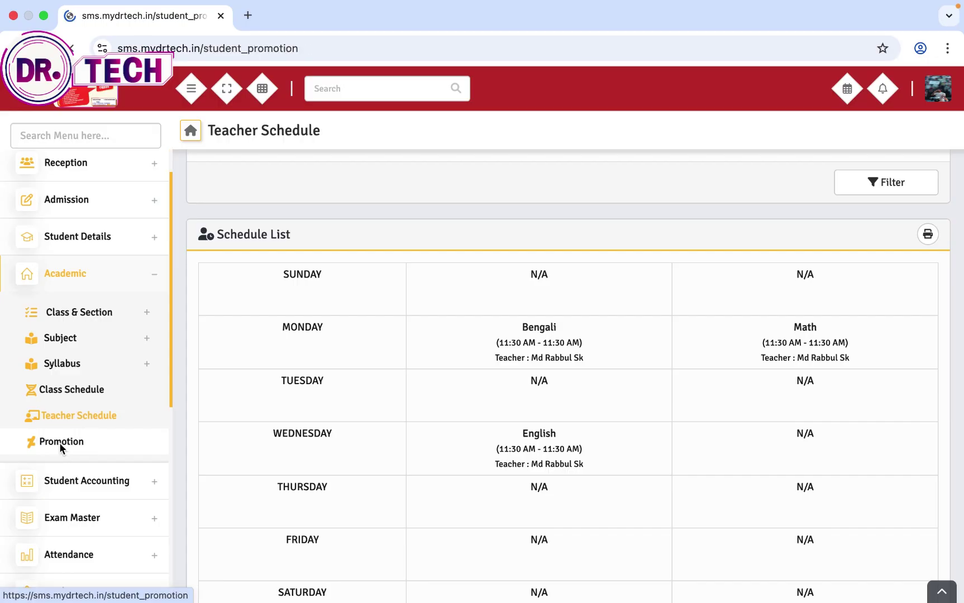
click(244, 240)
click(244, 348)
click(655, 241)
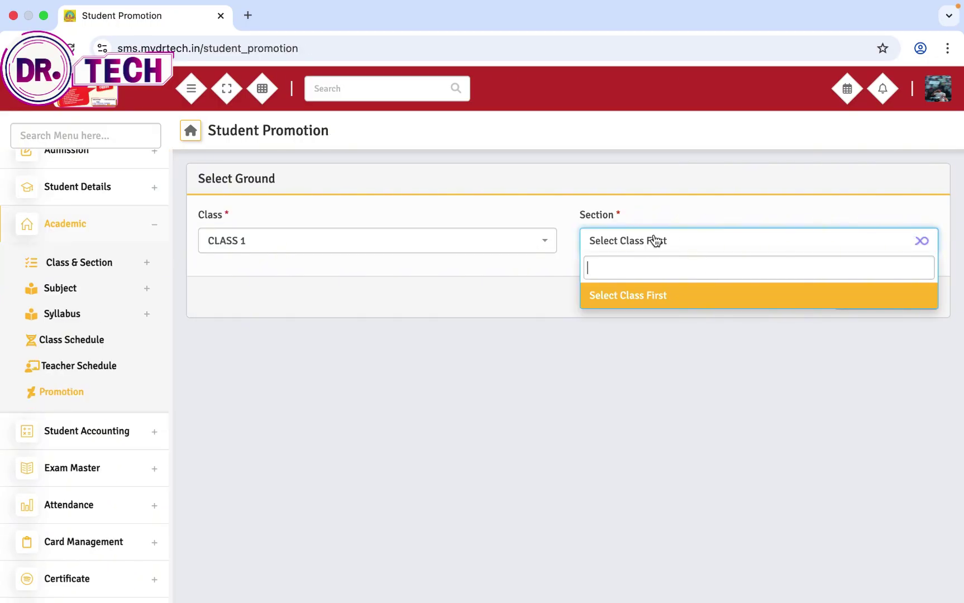
click(633, 244)
click(610, 327)
click(906, 300)
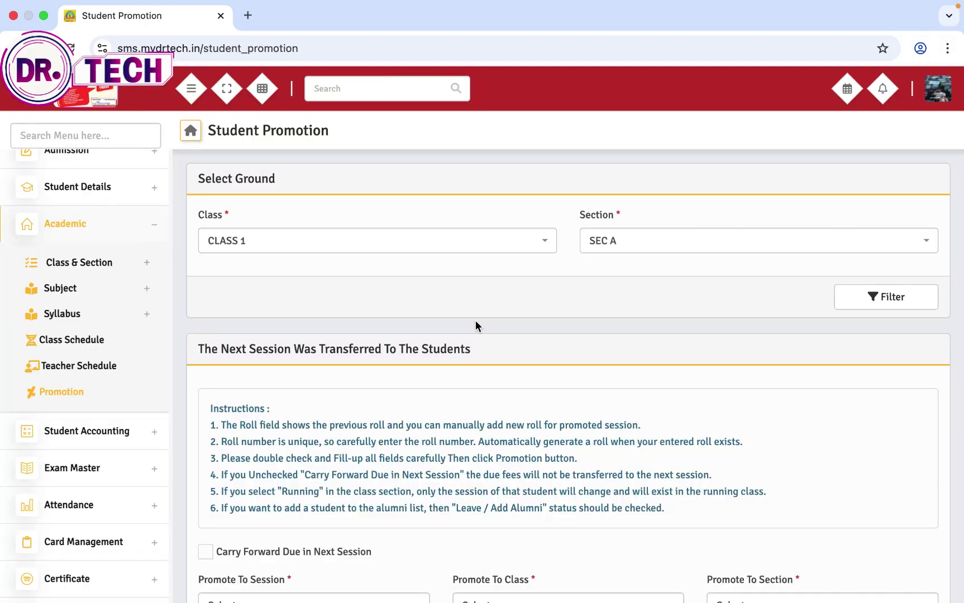
Step: Set the promotion target to session 2026, Class 2, section SEC A
scroll(475, 320, down, 4)
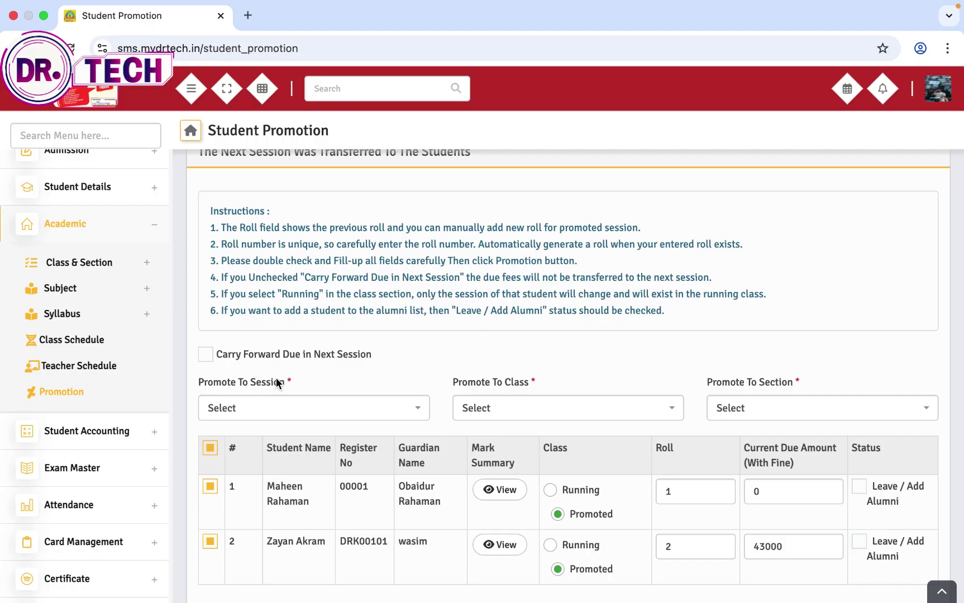
click(256, 410)
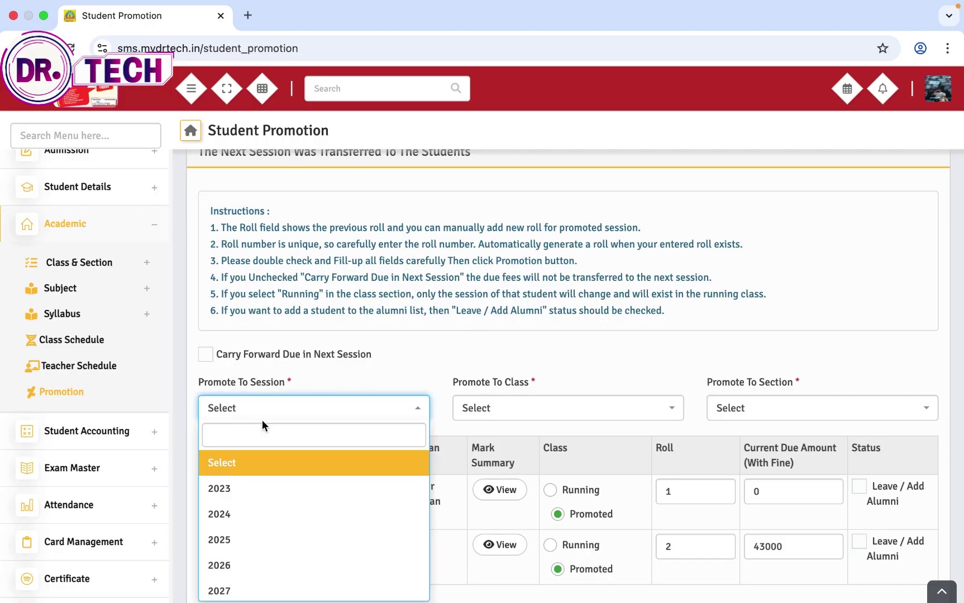
scroll(262, 425, up, 3)
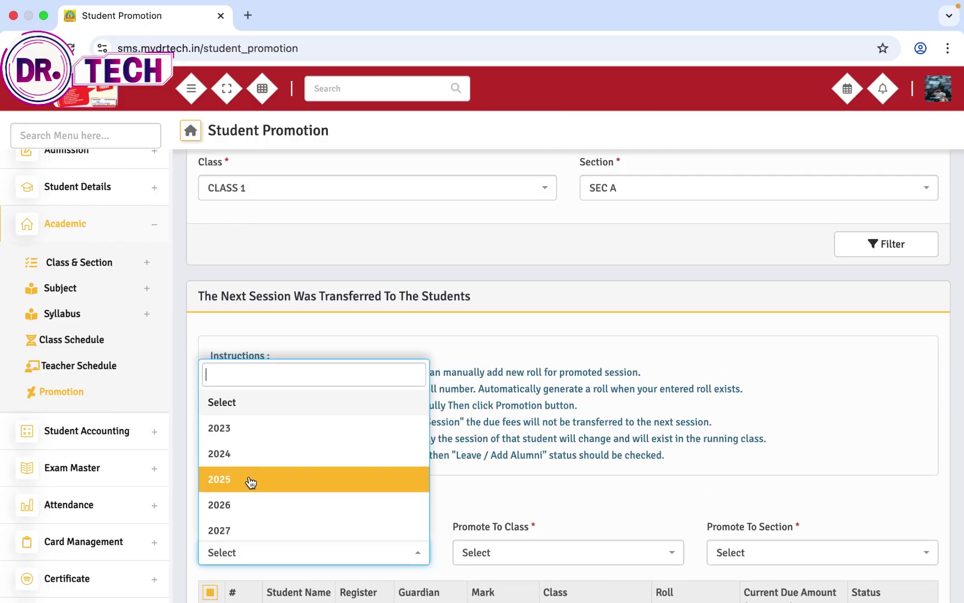
click(249, 504)
scroll(435, 449, down, 2)
click(509, 474)
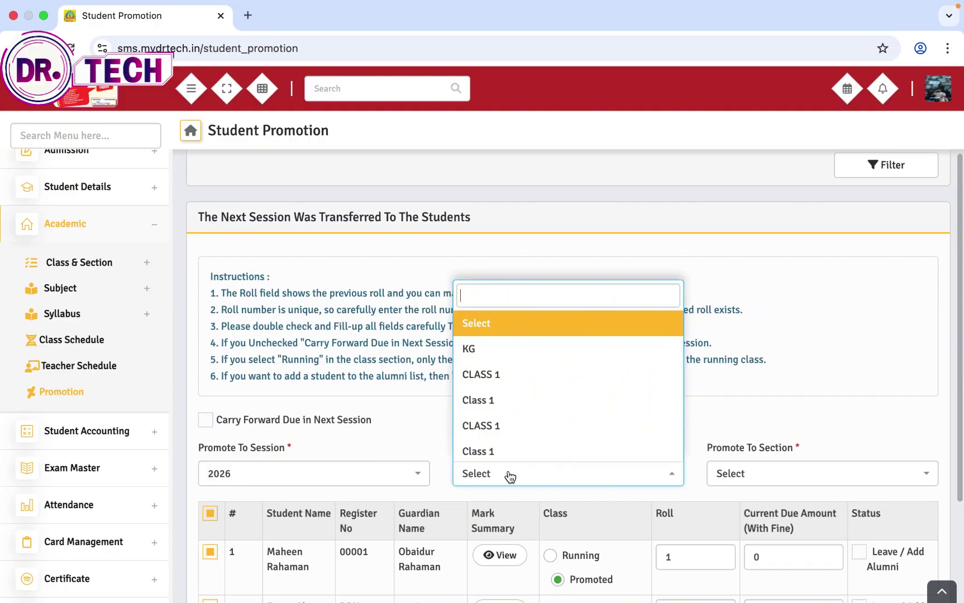
scroll(510, 439, down, 1)
click(511, 449)
scroll(636, 439, down, 1)
click(732, 426)
click(729, 506)
scroll(447, 561, down, 2)
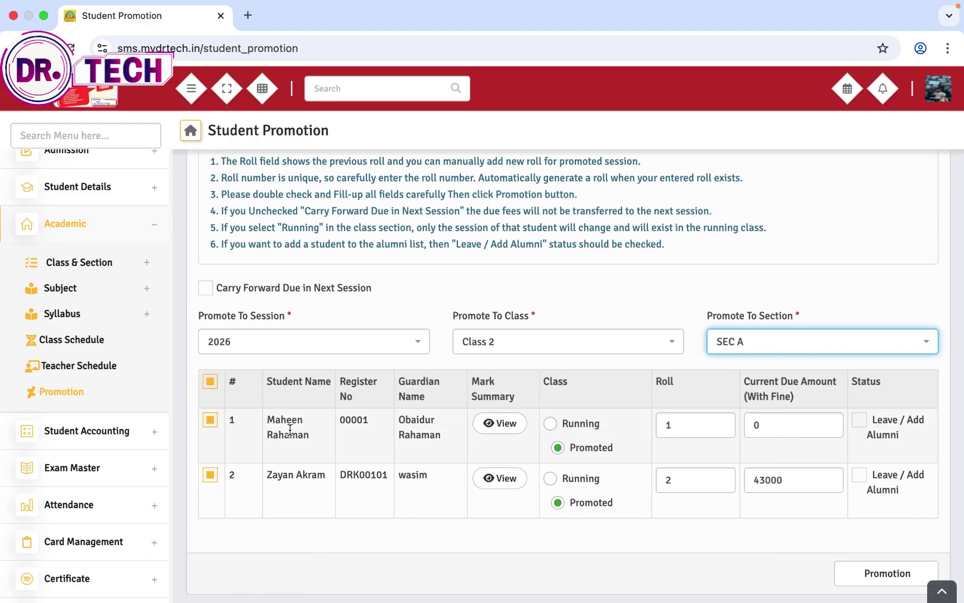
Step: Check the class status and due amounts of both listed students, and submit their promotion
click(559, 436)
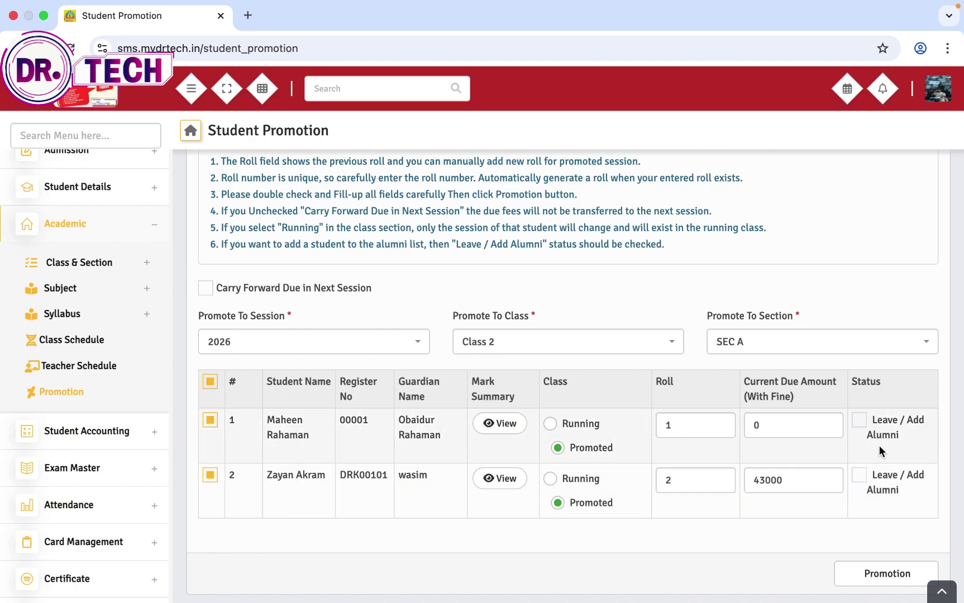
click(767, 425)
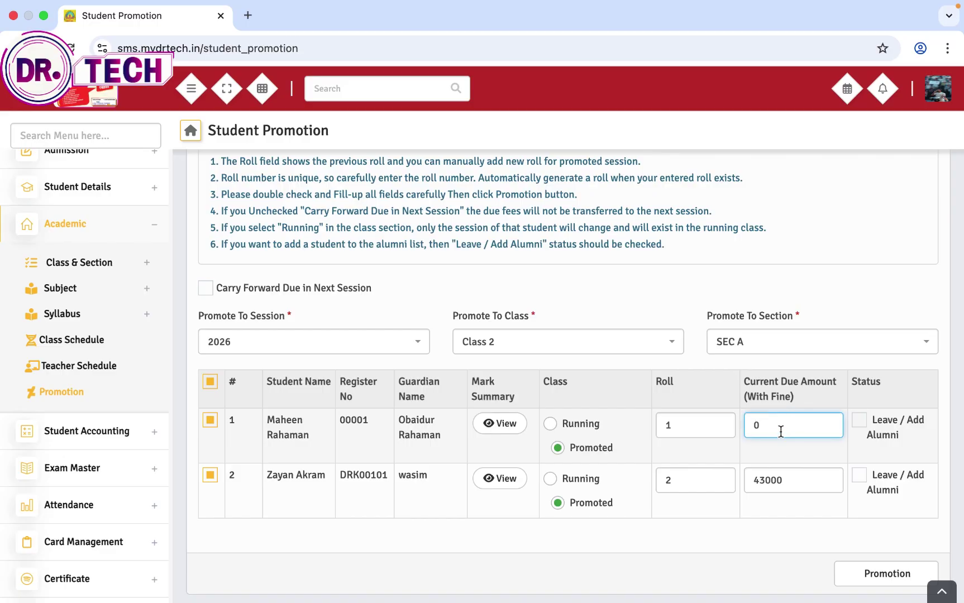
click(782, 488)
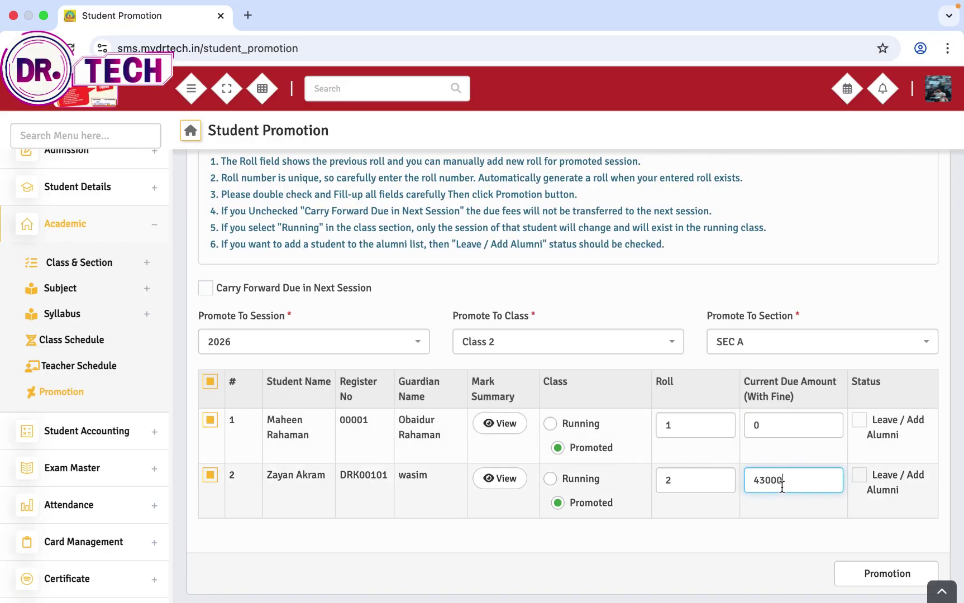
scroll(780, 485, down, 1)
click(889, 565)
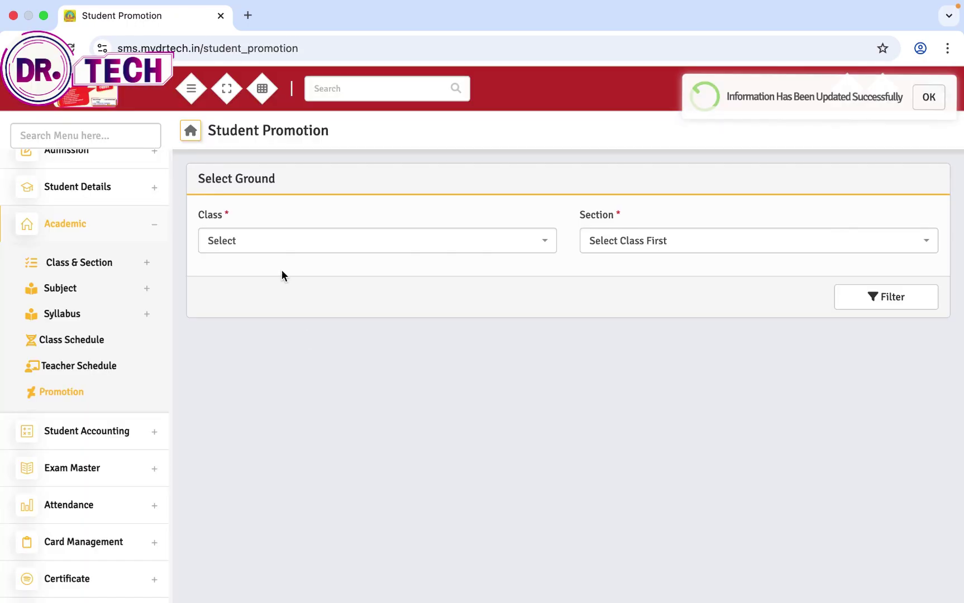
Step: Filter the student promotion list for Class 2, section SEC A, and check the promoted students
click(303, 242)
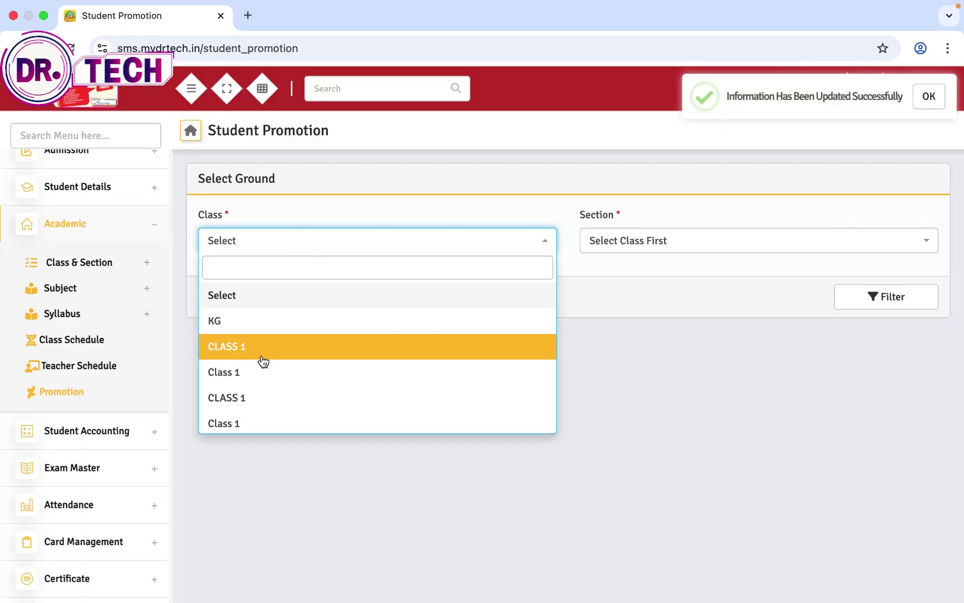
scroll(261, 371, down, 1)
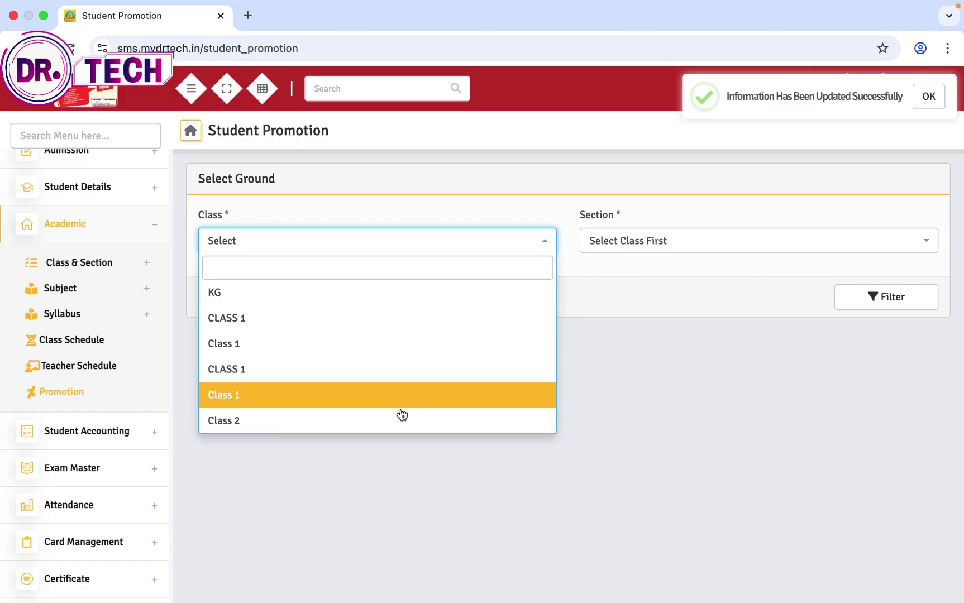
click(398, 417)
click(692, 240)
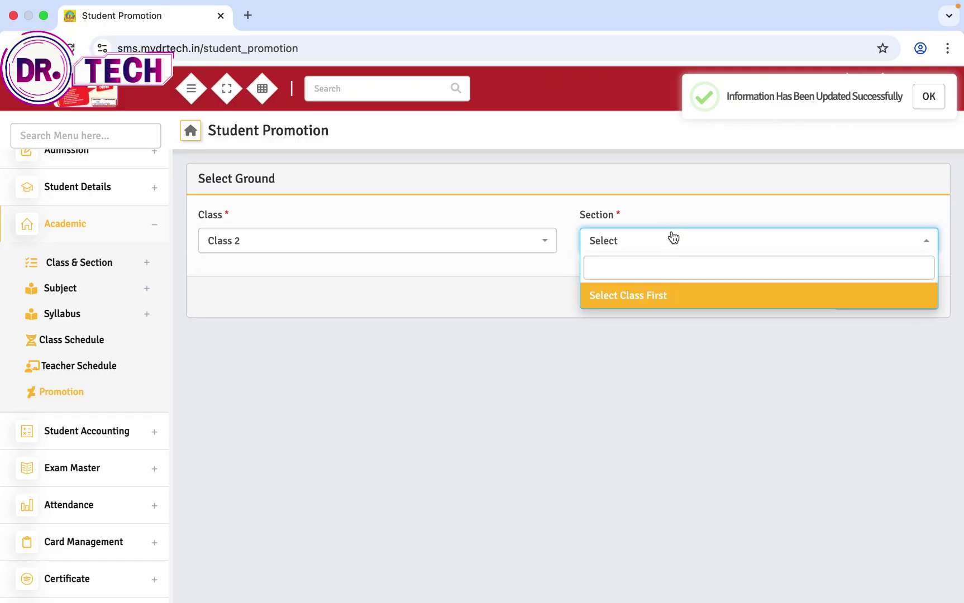
click(673, 240)
click(639, 309)
click(656, 241)
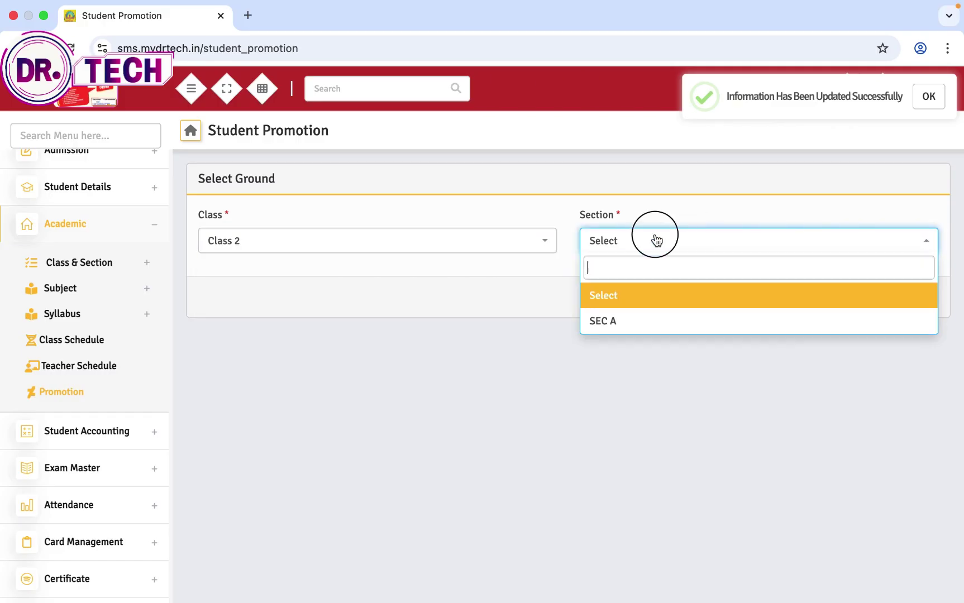
click(649, 319)
click(843, 300)
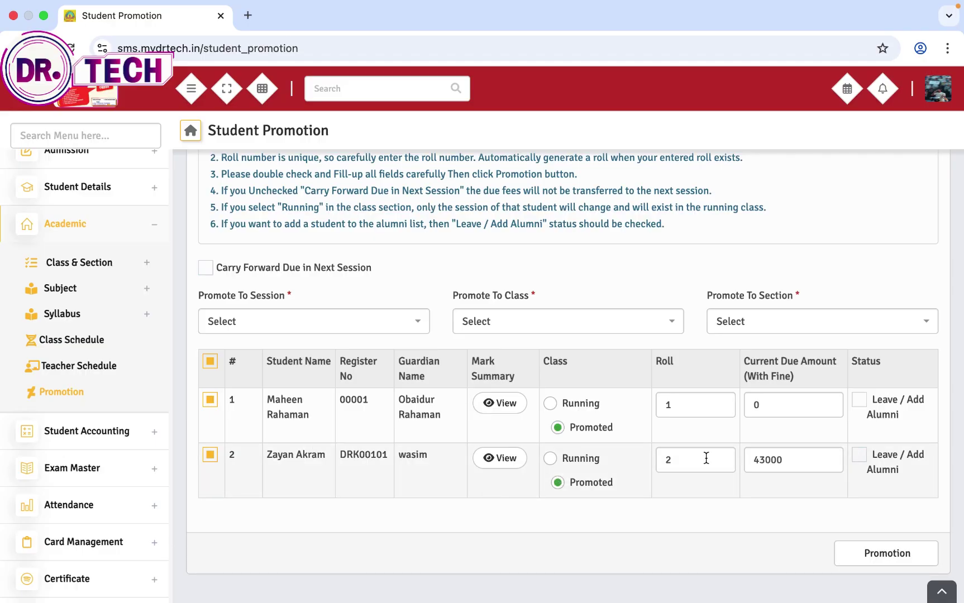
mouse_move(774, 9)
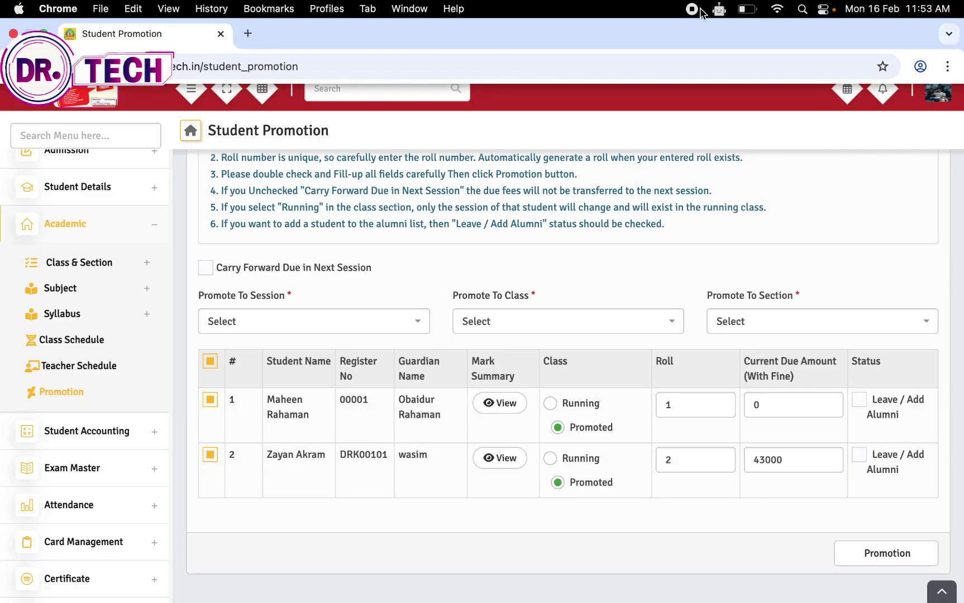